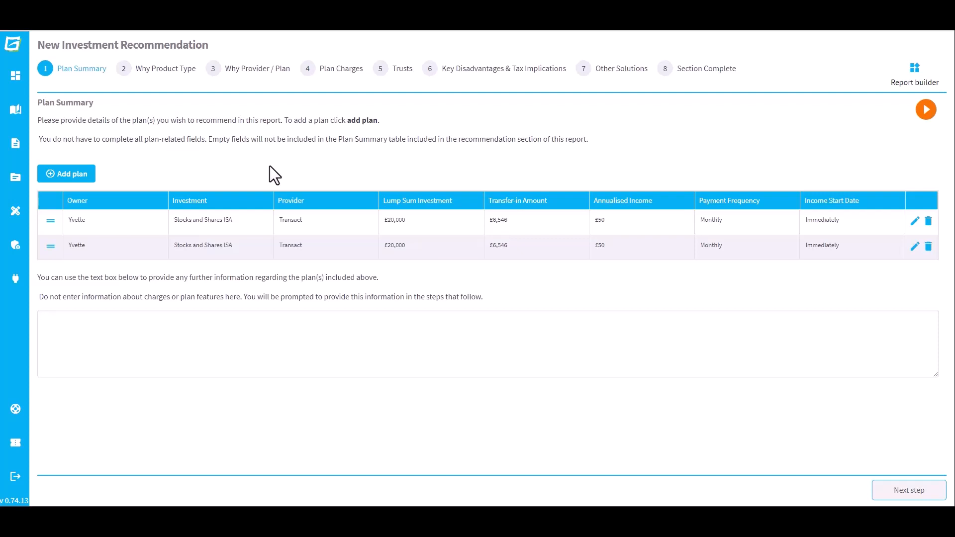
Add a new client plan: a General Investment Account with Transact as provider.
{"action": "left_click", "coordinate": [65, 174]}
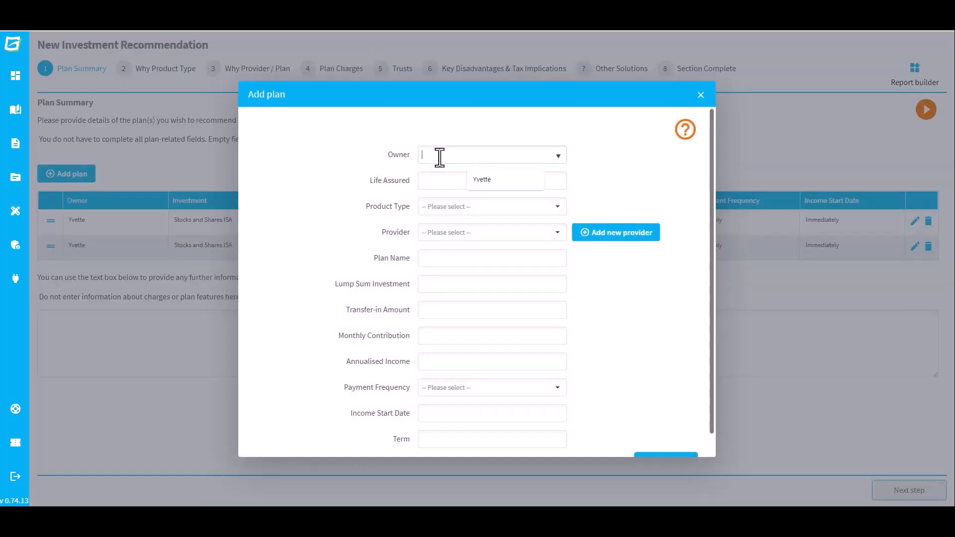
{"action": "left_click", "coordinate": [479, 180]}
{"action": "left_click", "coordinate": [476, 205]}
{"action": "type", "text": "Gener"}
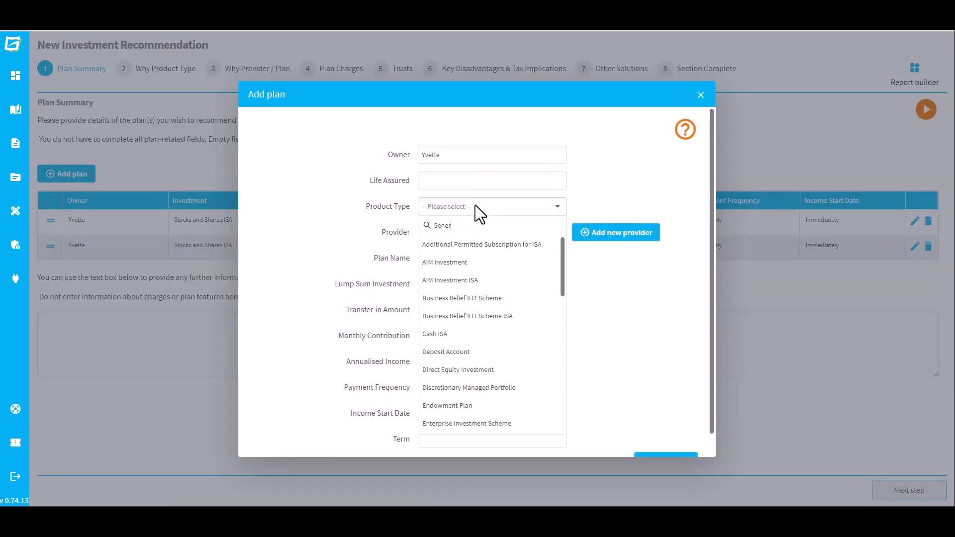
{"action": "left_click", "coordinate": [479, 237]}
{"action": "left_click", "coordinate": [477, 230]}
{"action": "type", "text": "Trans"}
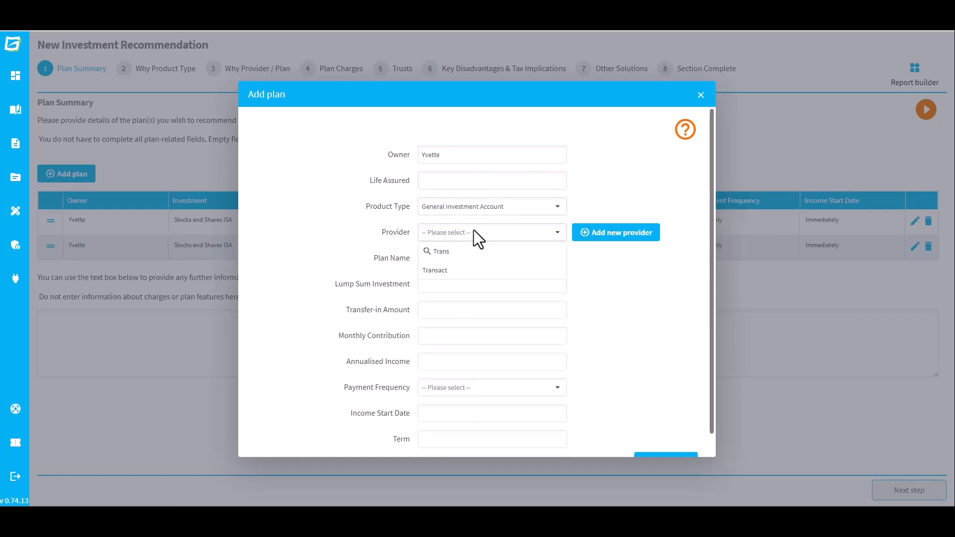
{"action": "left_click", "coordinate": [470, 271]}
Give the plan a £90,000 lump sum and £233.33 monthly income starting Immediately, then save.
{"action": "left_click", "coordinate": [471, 283]}
{"action": "type", "text": "90,"}
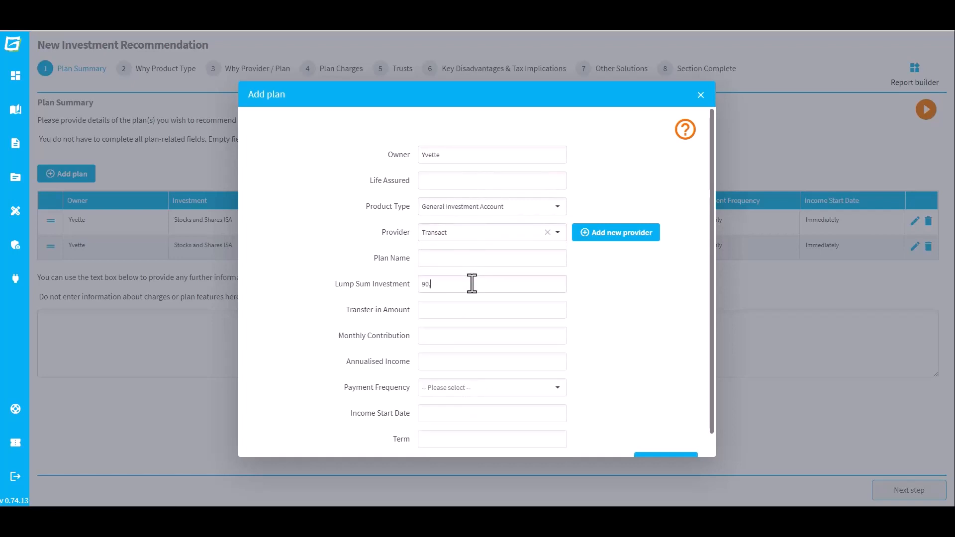
{"action": "type", "text": "000"}
{"action": "left_click", "coordinate": [471, 362]}
{"action": "type", "text": "233.33"}
{"action": "left_click", "coordinate": [496, 388]}
{"action": "left_click", "coordinate": [493, 403]}
{"action": "left_click", "coordinate": [528, 412]}
{"action": "type", "text": "Immediately"}
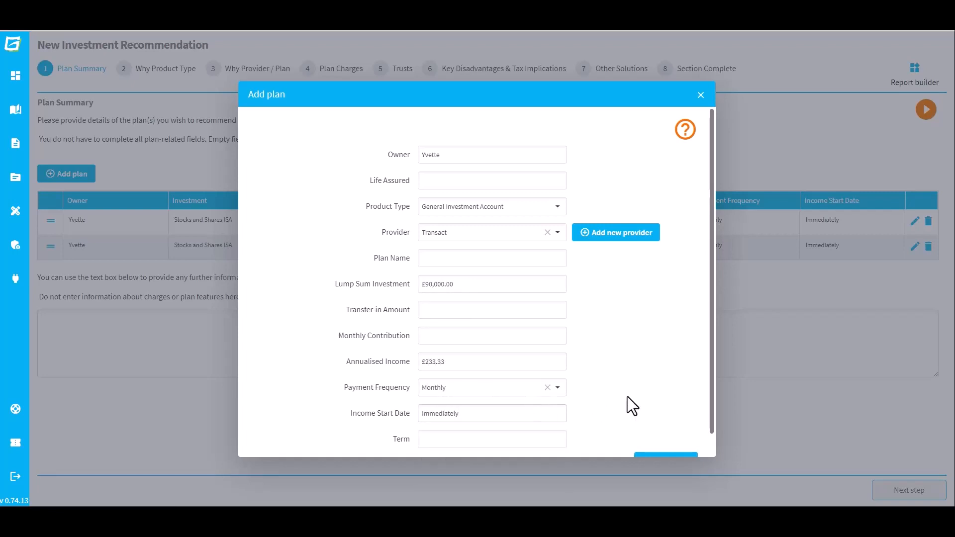
{"action": "scroll", "coordinate": [629, 400], "scroll_direction": "down", "scroll_amount": 1}
{"action": "left_click", "coordinate": [662, 440]}
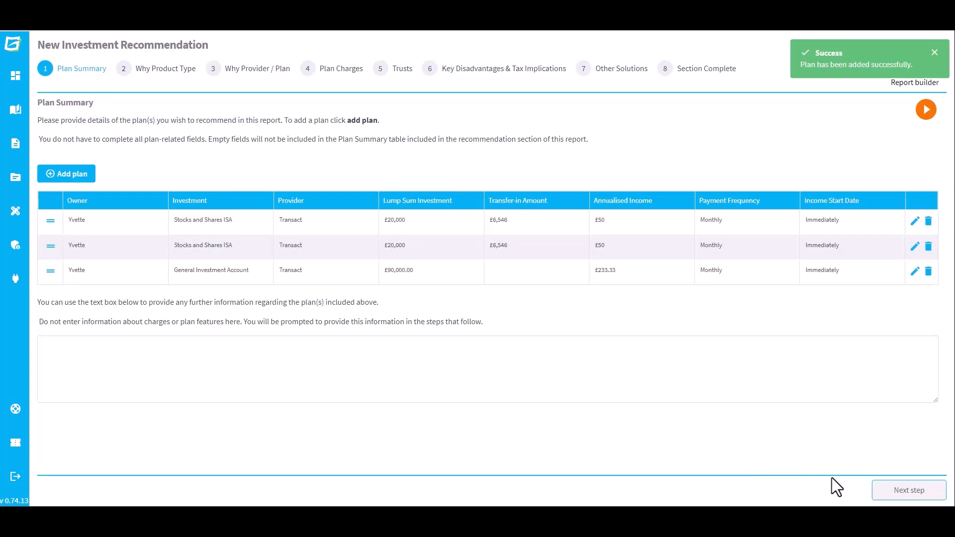
{"action": "left_click", "coordinate": [884, 492]}
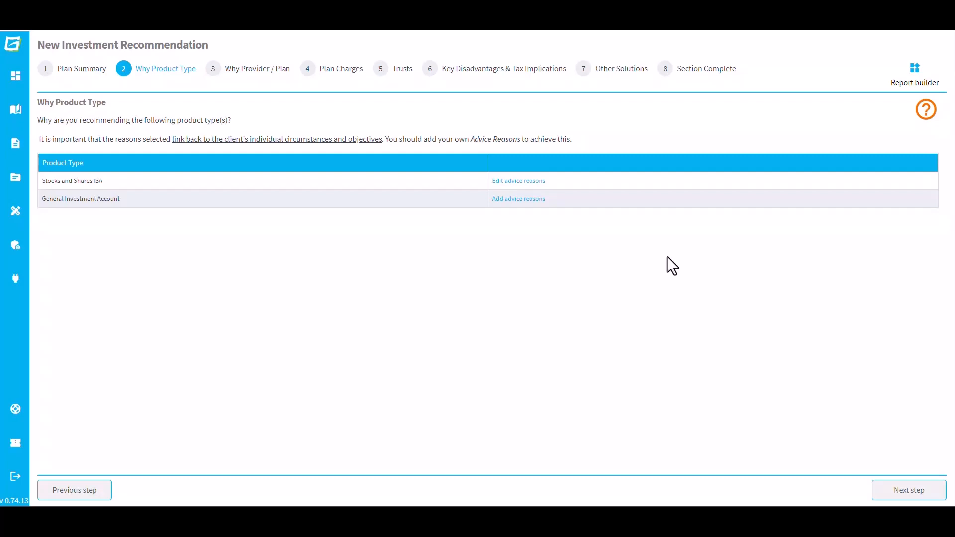
Tick the most suitable solution and capital growth reasons for the General Investment Account.
{"action": "left_click", "coordinate": [528, 199]}
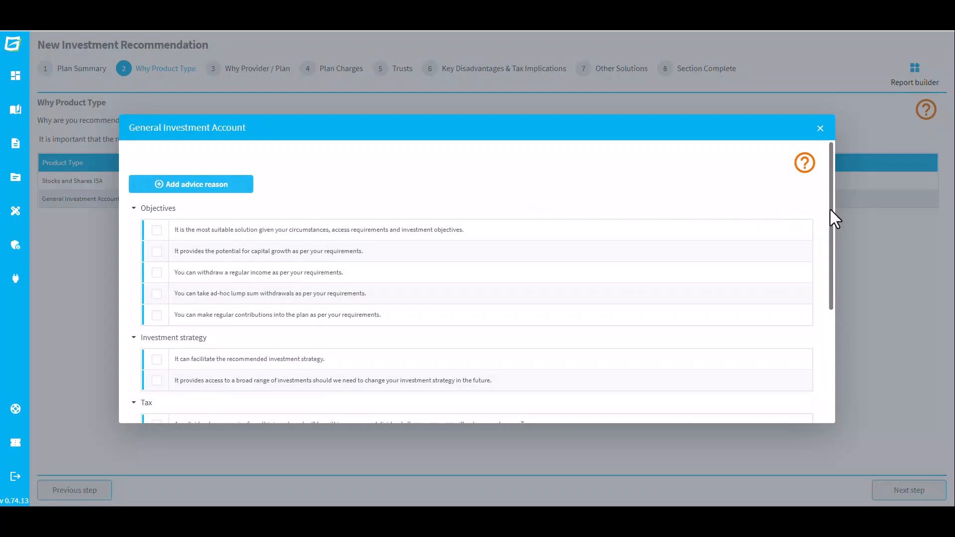
{"action": "mouse_move", "coordinate": [829, 209]}
{"action": "left_mouse_down"}
{"action": "mouse_move", "coordinate": [830, 318]}
{"action": "mouse_move", "coordinate": [827, 205]}
{"action": "left_mouse_up"}
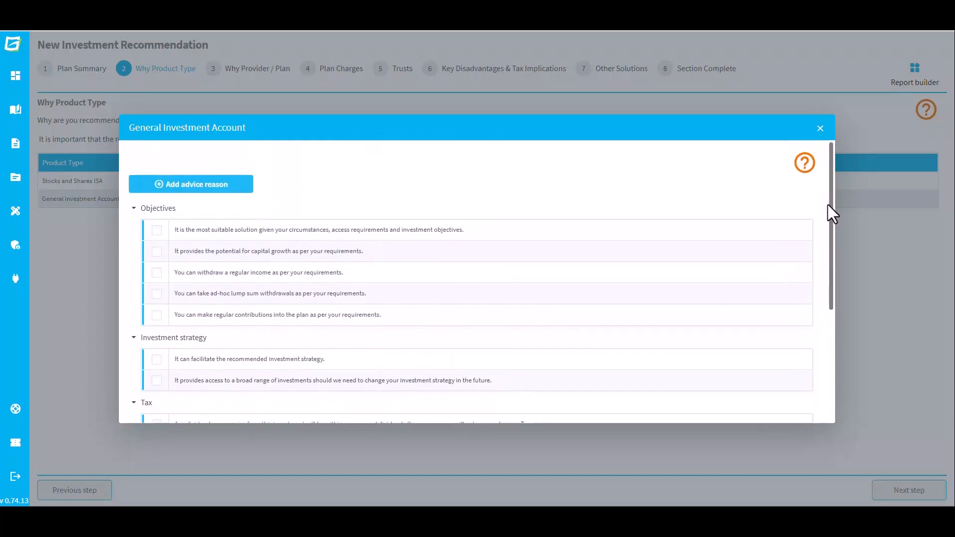
{"action": "left_click", "coordinate": [156, 230]}
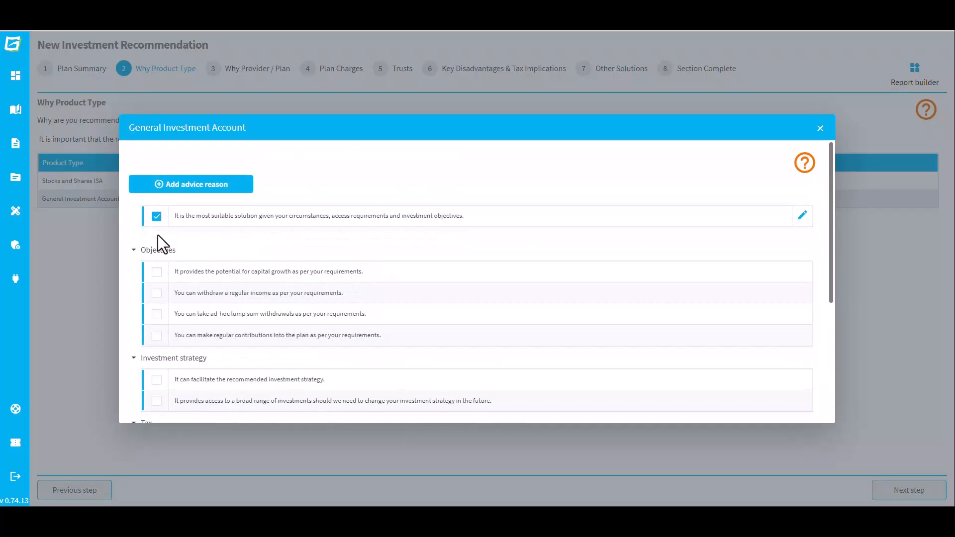
{"action": "left_click", "coordinate": [157, 273]}
Reword the capital growth reason to read 'capital growth and income' and save it.
{"action": "left_click", "coordinate": [802, 237]}
{"action": "left_click", "coordinate": [351, 252]}
{"action": "type", "text": "and income as per your requirements."}
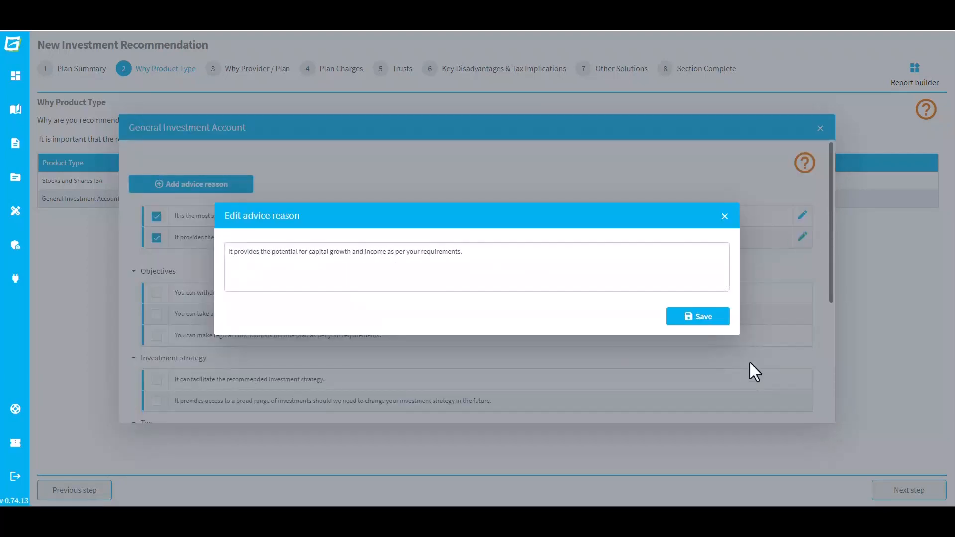
{"action": "left_click", "coordinate": [671, 317]}
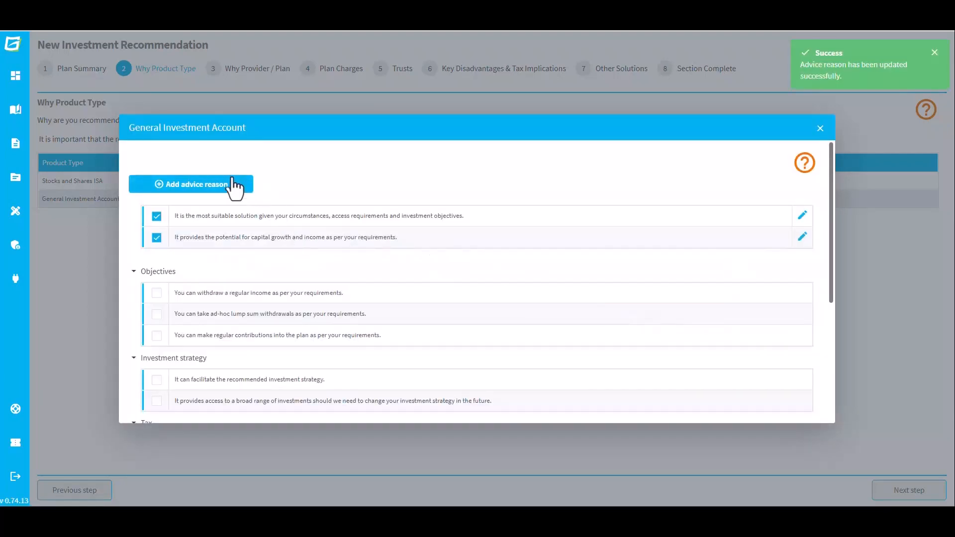
{"action": "left_click", "coordinate": [231, 188]}
Add the reason 'You can make contributions and withdrawals without penalty.' to the Objectives library and save.
{"action": "left_click", "coordinate": [263, 242]}
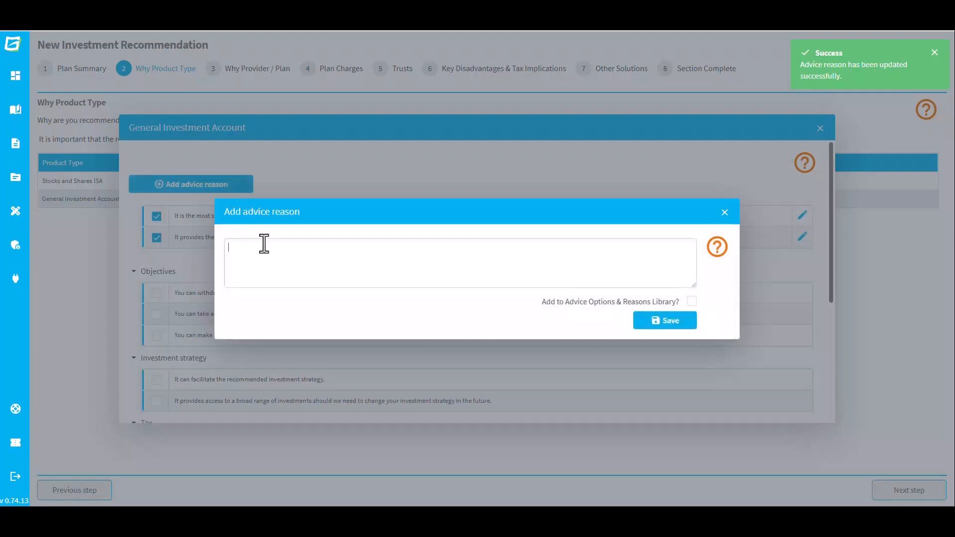
{"action": "type", "text": "You can make contributions and withdrawals without penalty."}
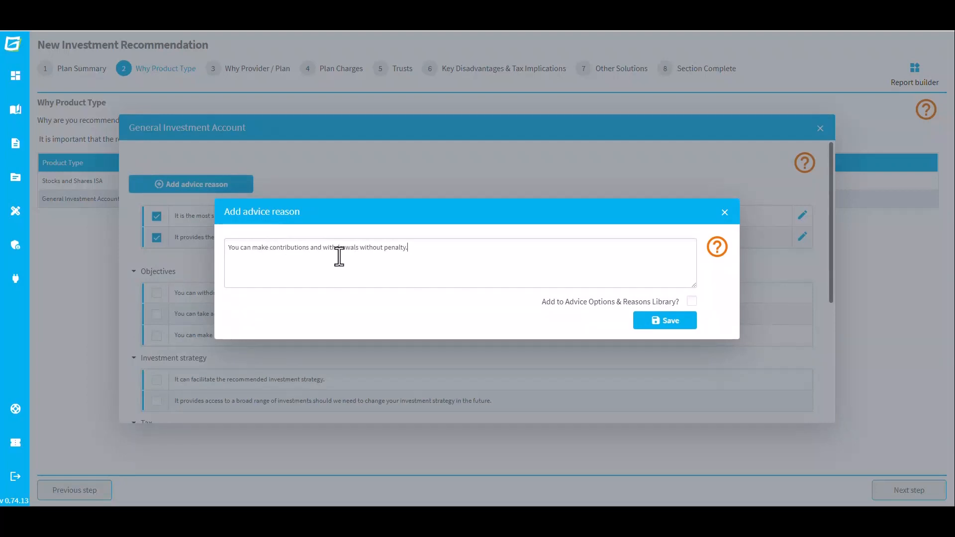
{"action": "left_click", "coordinate": [690, 301]}
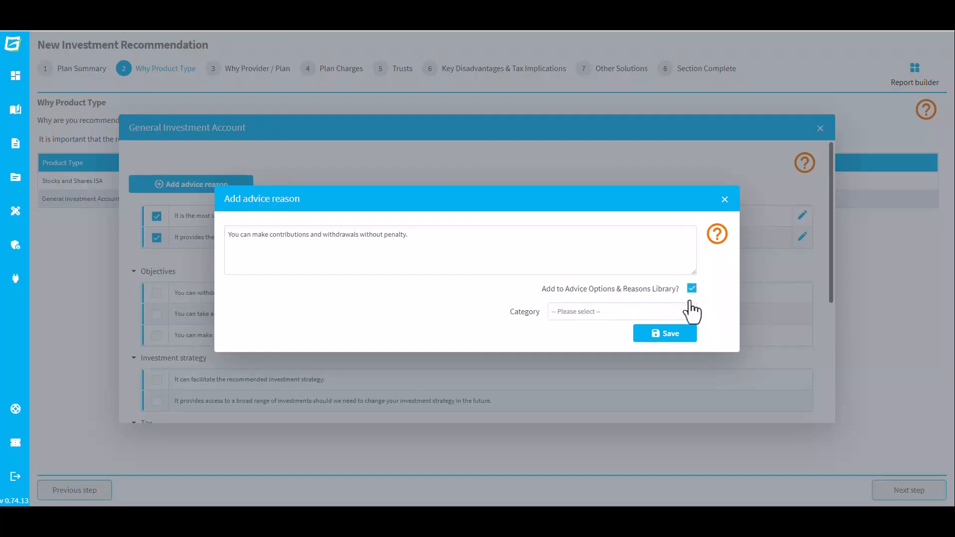
{"action": "left_click", "coordinate": [689, 312]}
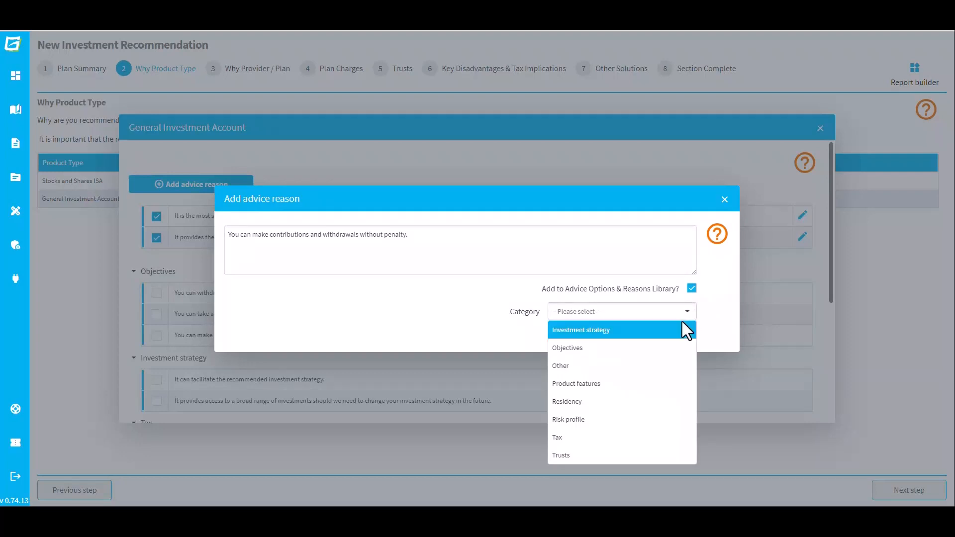
{"action": "left_click", "coordinate": [673, 347]}
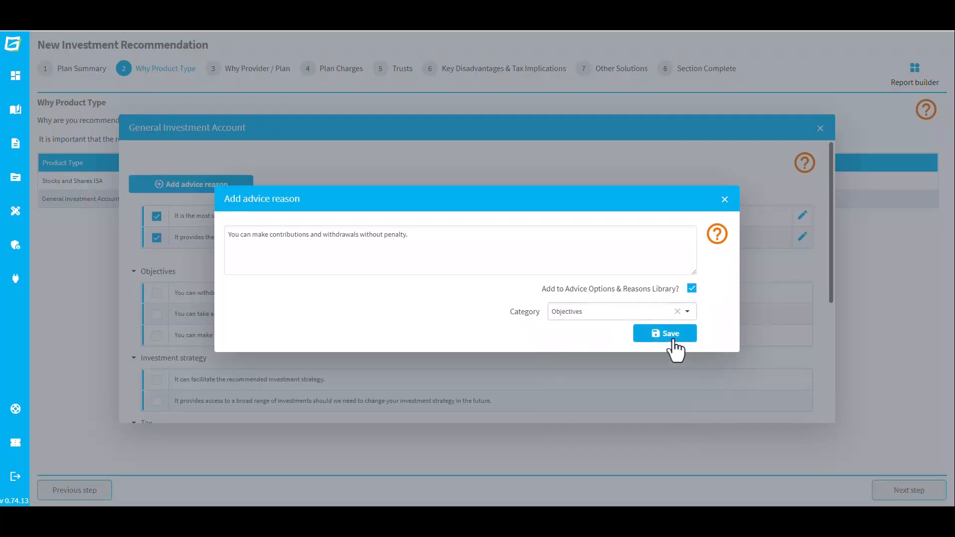
{"action": "left_click", "coordinate": [674, 340]}
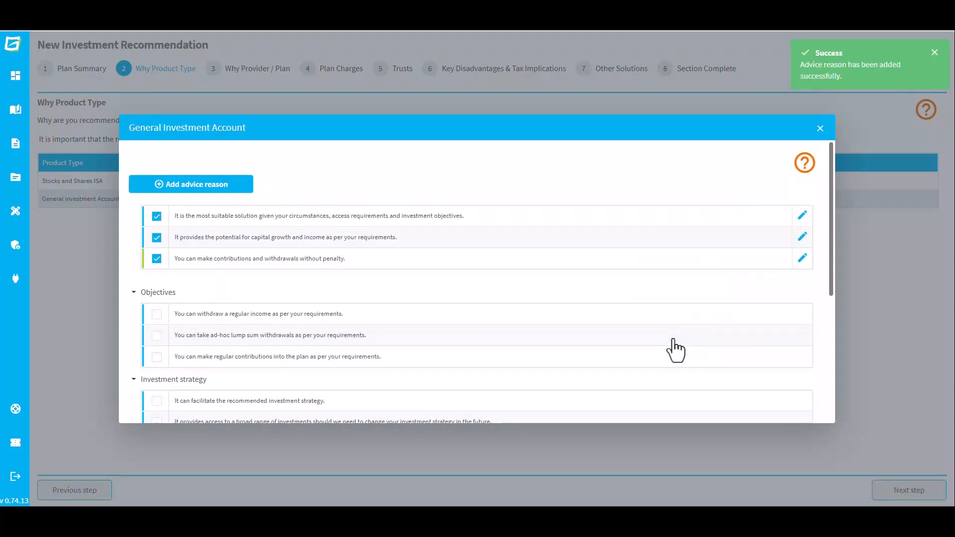
{"action": "scroll", "coordinate": [820, 309], "scroll_direction": "down", "scroll_amount": 10}
{"action": "left_click", "coordinate": [798, 408]}
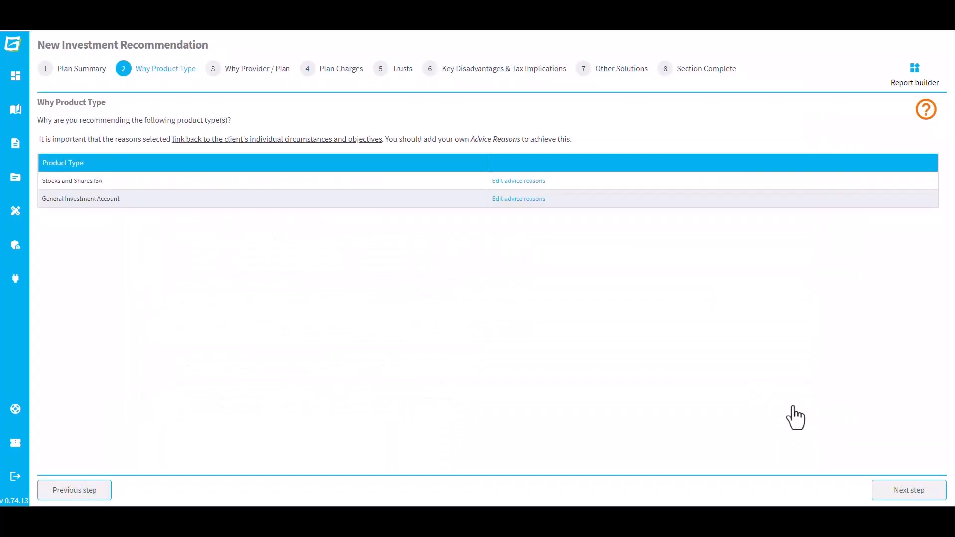
{"action": "left_click", "coordinate": [909, 490]}
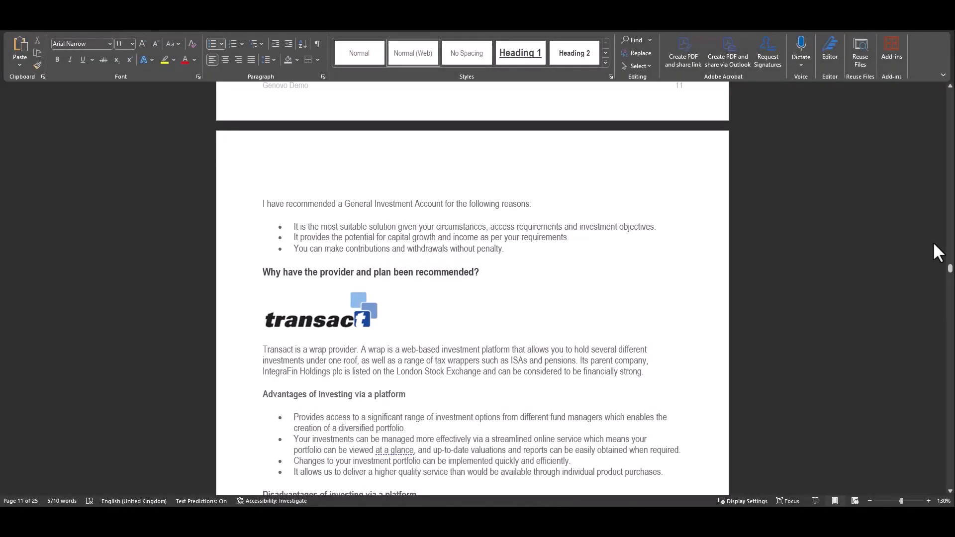
{"action": "scroll", "coordinate": [932, 241], "scroll_direction": "down", "scroll_amount": 5}
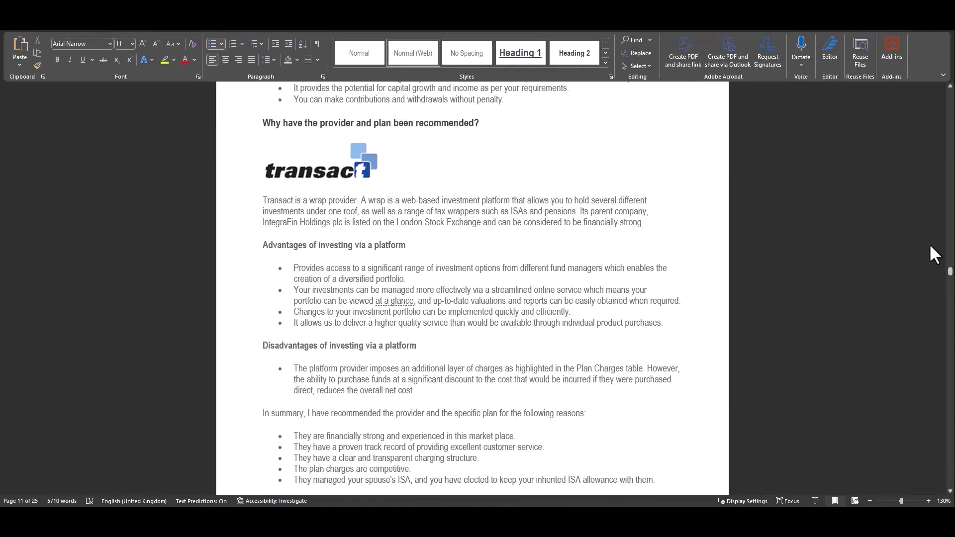
{"action": "scroll", "coordinate": [932, 253], "scroll_direction": "down", "scroll_amount": 1}
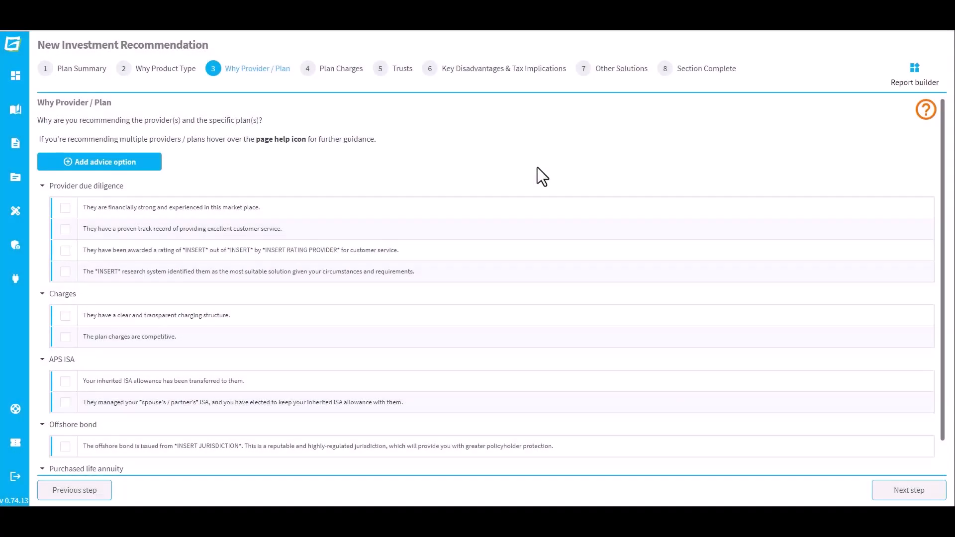
Tick the financial strength, track record, transparent charging, competitive charges and spouse's ISA statements.
{"action": "left_click", "coordinate": [65, 207]}
{"action": "left_click", "coordinate": [65, 249]}
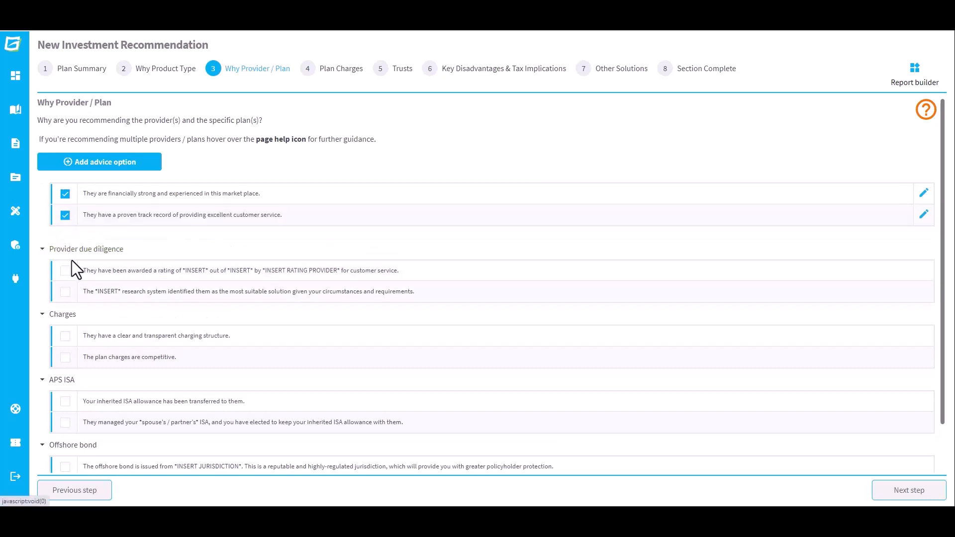
{"action": "left_click", "coordinate": [65, 336]}
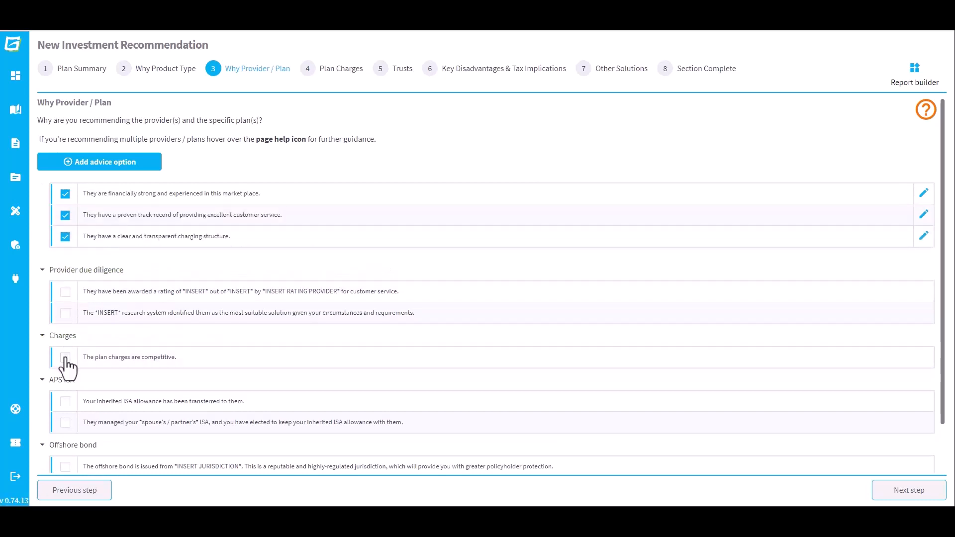
{"action": "left_click", "coordinate": [65, 357]}
{"action": "scroll", "coordinate": [103, 371], "scroll_direction": "down", "scroll_amount": 1}
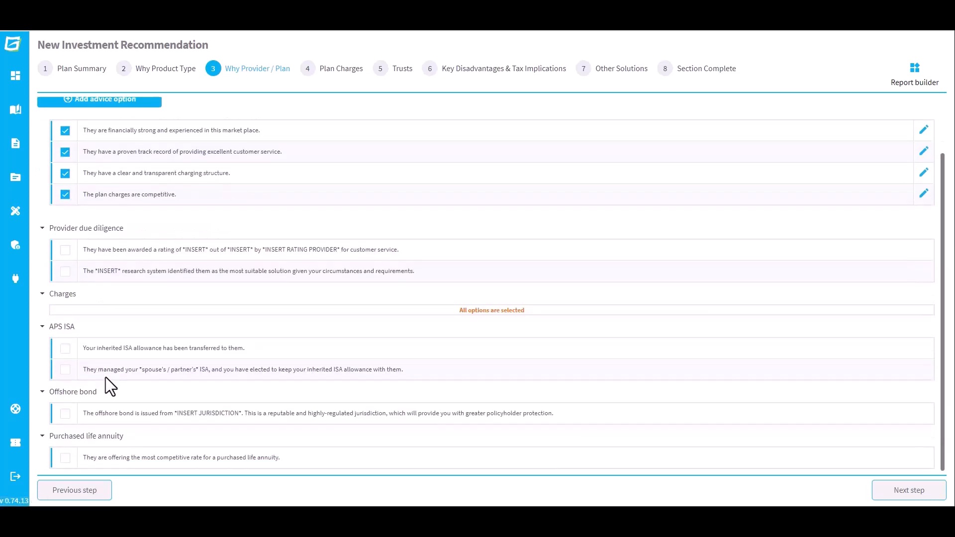
{"action": "left_click", "coordinate": [66, 370]}
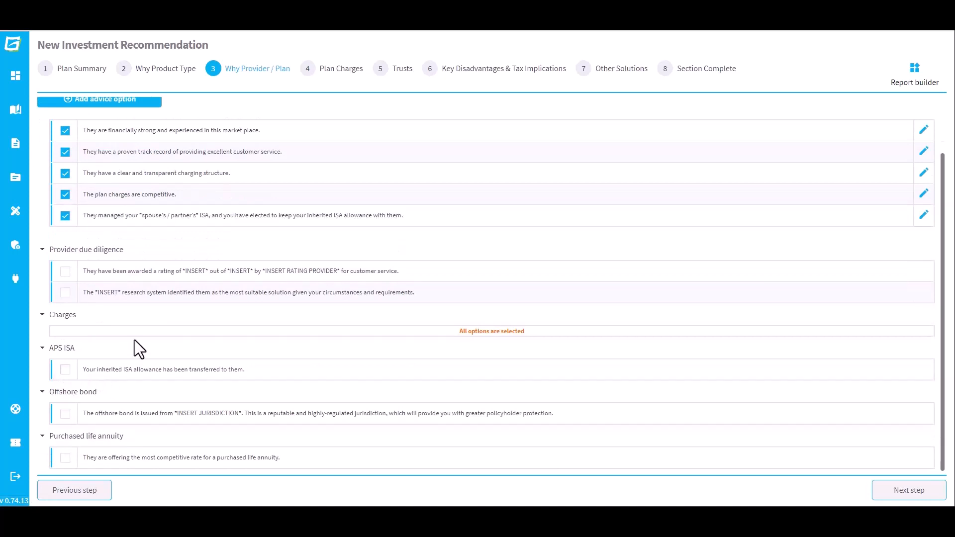
Reword the ISA statement to 'They managed your spouse's ISA', removing partner wording and asterisks.
{"action": "left_click", "coordinate": [922, 215]}
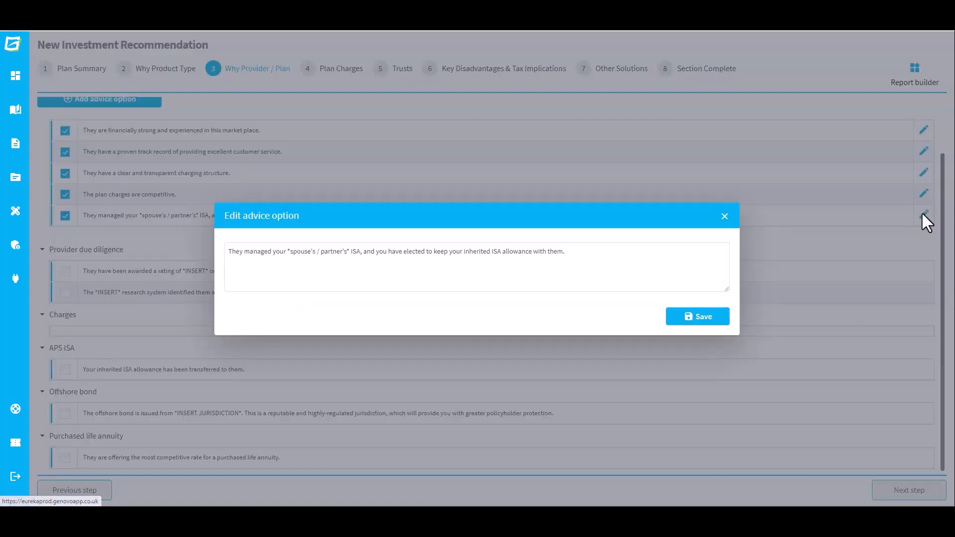
{"action": "left_click", "coordinate": [346, 253]}
{"action": "key", "text": "BackSpace"}
{"action": "key", "text": "ctrl+shift+Left"}
{"action": "key", "text": "ctrl+shift+Left"}
{"action": "key", "text": "BackSpace"}
{"action": "key", "text": "Delete"}
{"action": "key", "text": "Delete"}
{"action": "key", "text": "ctrl+Left"}
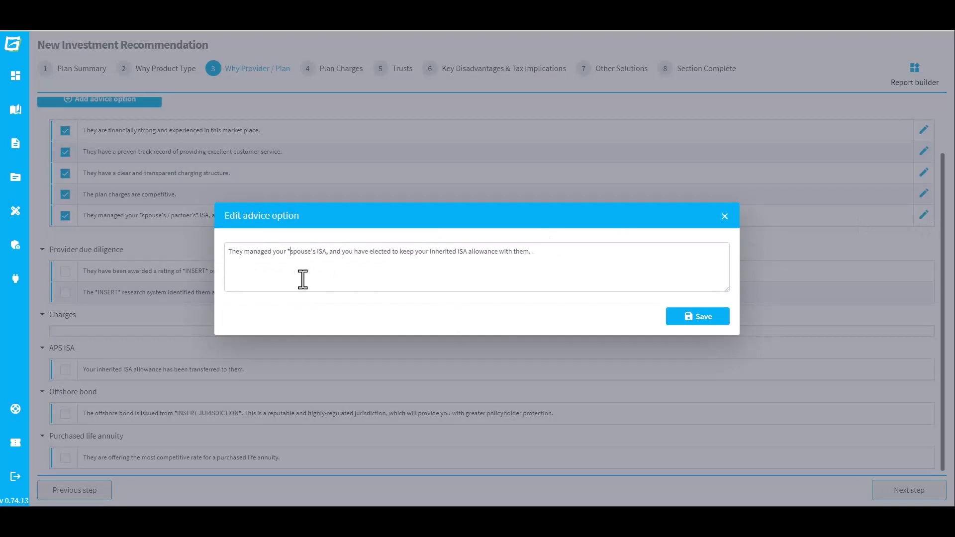
{"action": "key", "text": "BackSpace"}
{"action": "left_click", "coordinate": [724, 322]}
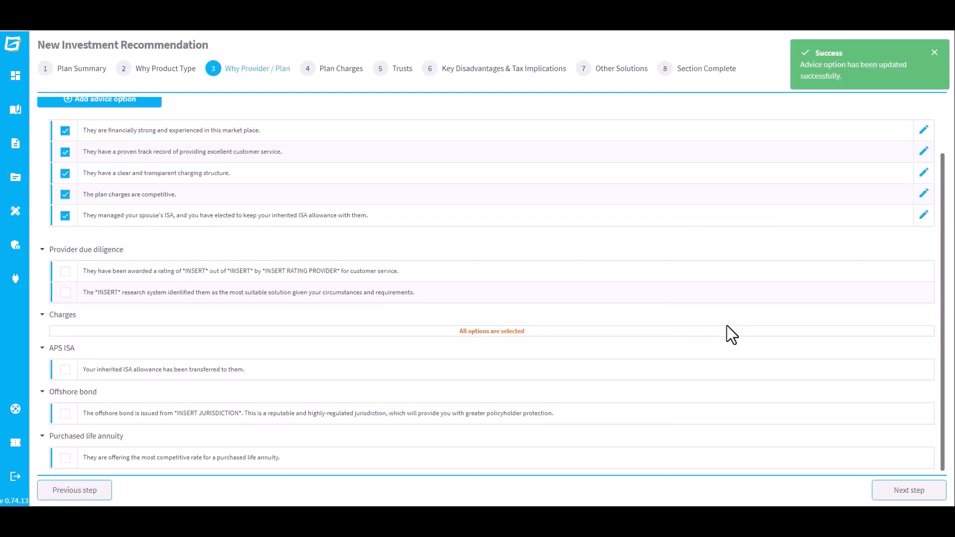
Enter first ISA charges: 2% initial adviser, 0.26% platform, 0.5% adviser, 0.96% investment management.
{"action": "left_click", "coordinate": [896, 492]}
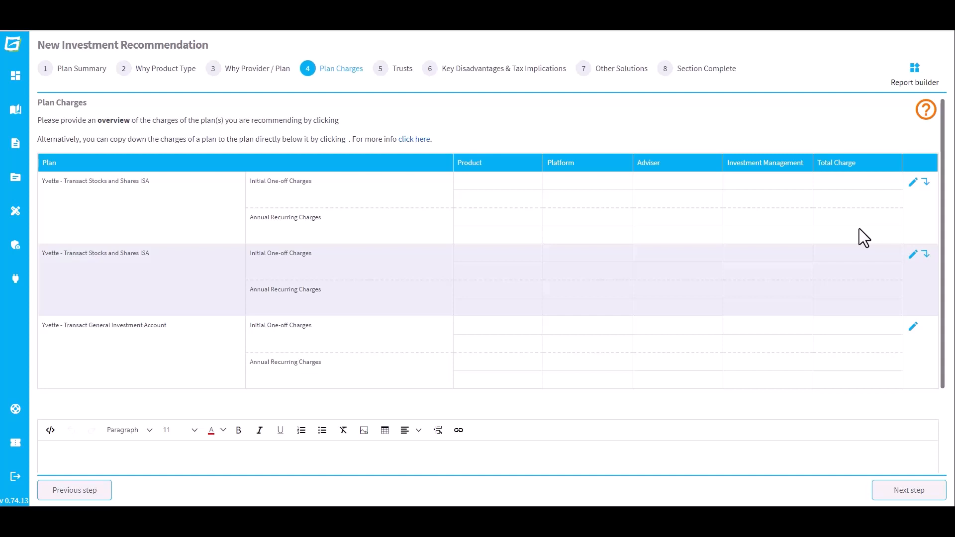
{"action": "left_click", "coordinate": [912, 182]}
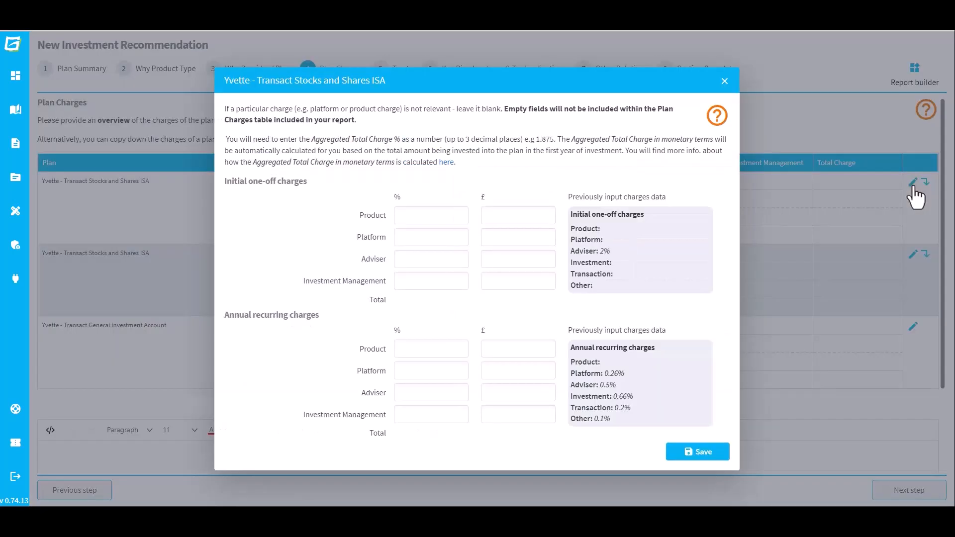
{"action": "left_click", "coordinate": [436, 263]}
{"action": "type", "text": "2"}
{"action": "key", "text": "Tab"}
{"action": "type", "text": "0.26"}
{"action": "key", "text": "Tab"}
{"action": "type", "text": "0.5"}
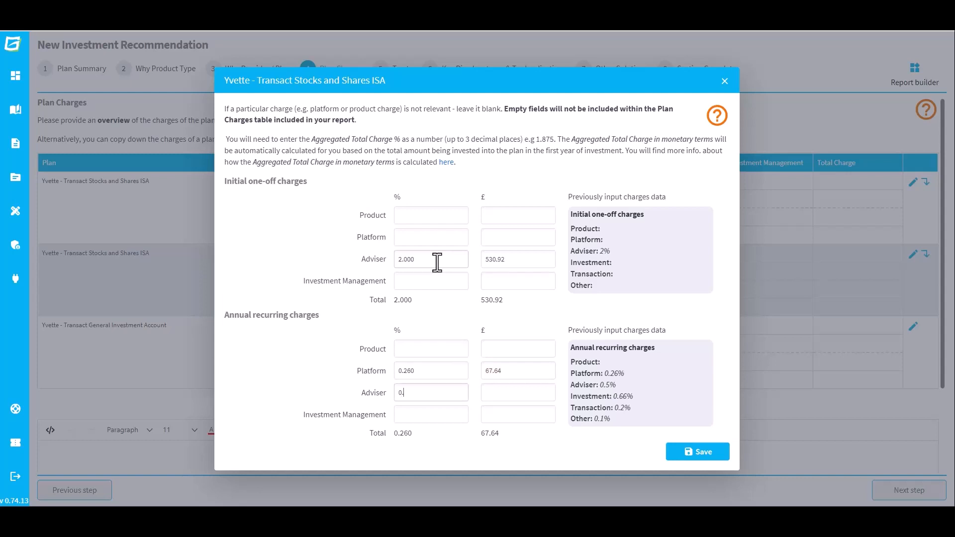
{"action": "key", "text": "Tab"}
{"action": "type", "text": "0.96"}
{"action": "key", "text": "Tab"}
{"action": "left_click", "coordinate": [702, 448]}
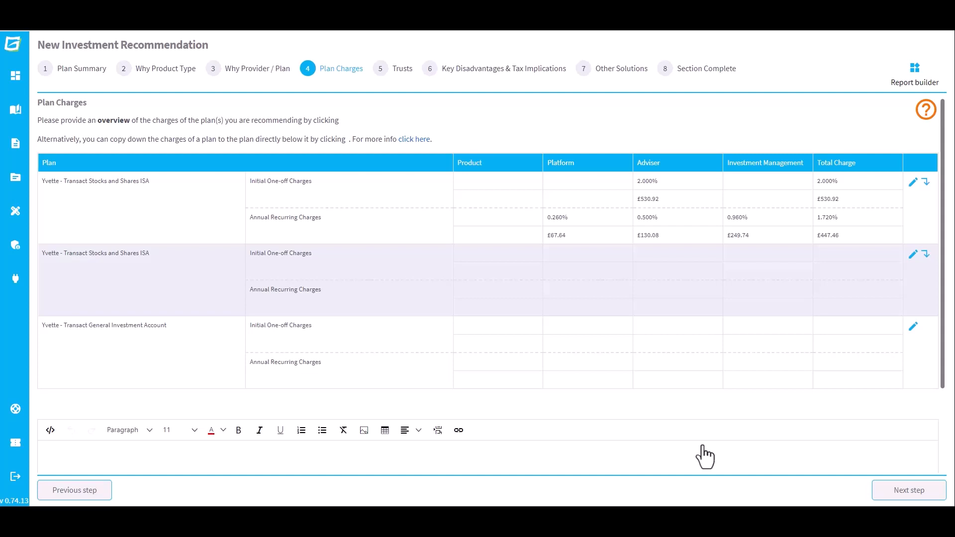
Copy the first ISA's charges down to the plans below it.
{"action": "left_click", "coordinate": [926, 182]}
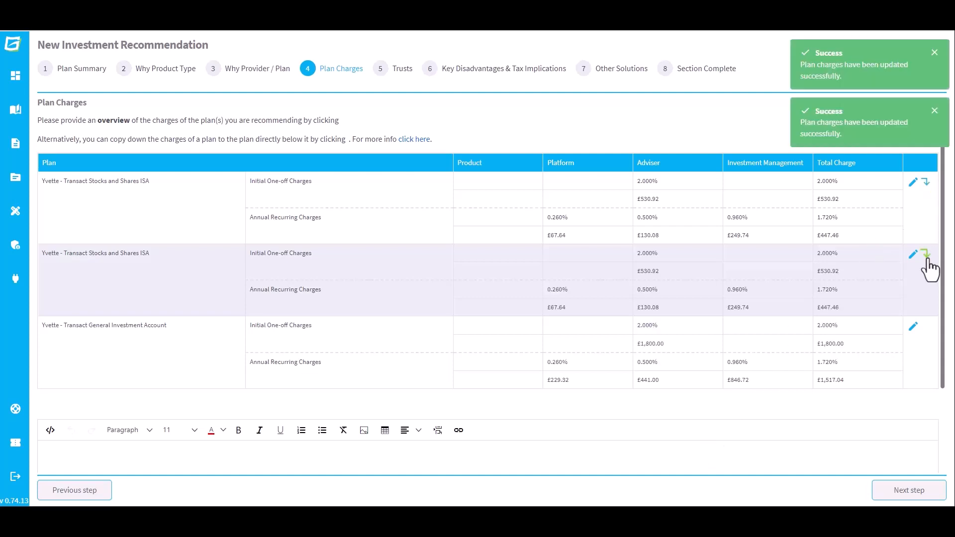
Set the General Investment Account's trust type to Discretionary Discounted Gift Trust.
{"action": "left_click", "coordinate": [927, 499]}
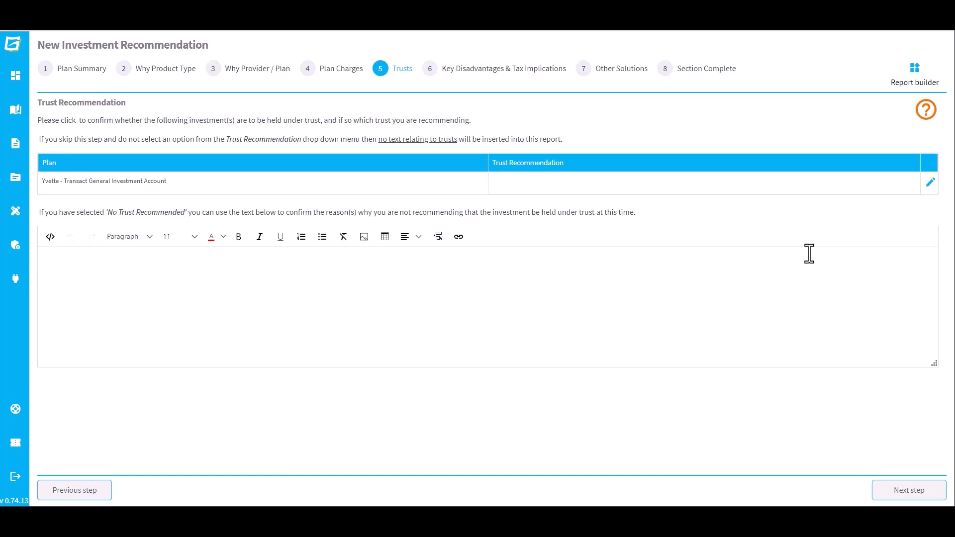
{"action": "left_click", "coordinate": [929, 183]}
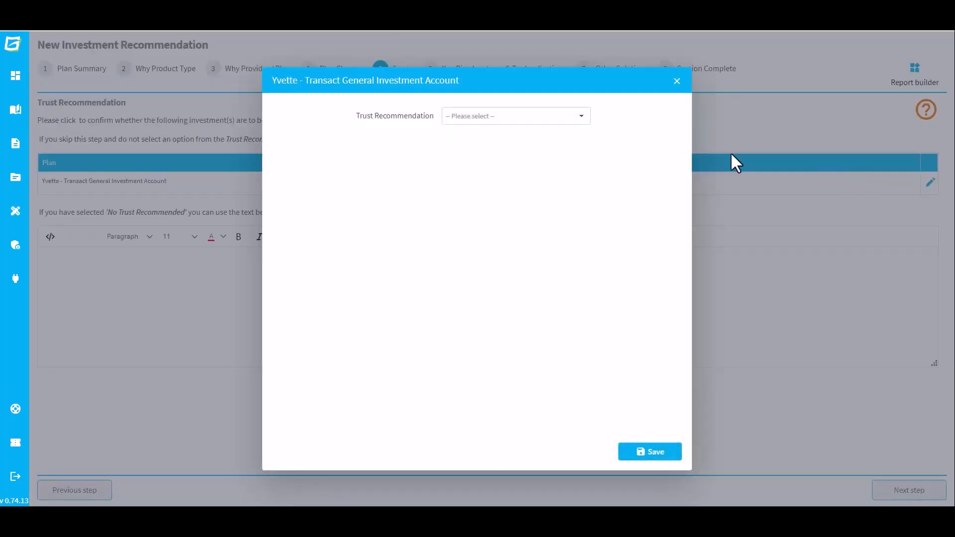
{"action": "left_click", "coordinate": [562, 115]}
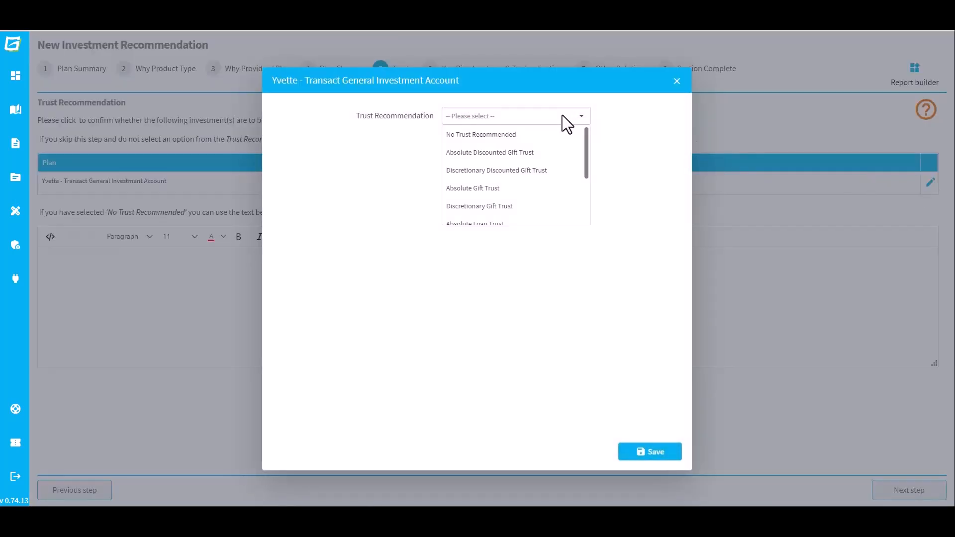
{"action": "left_click", "coordinate": [550, 168]}
Enter trust figures: 90000 in trust, 900,000 gift, 35000 discount, 55,000 remaining, IHT savings 14000/36000.
{"action": "left_click", "coordinate": [516, 143]}
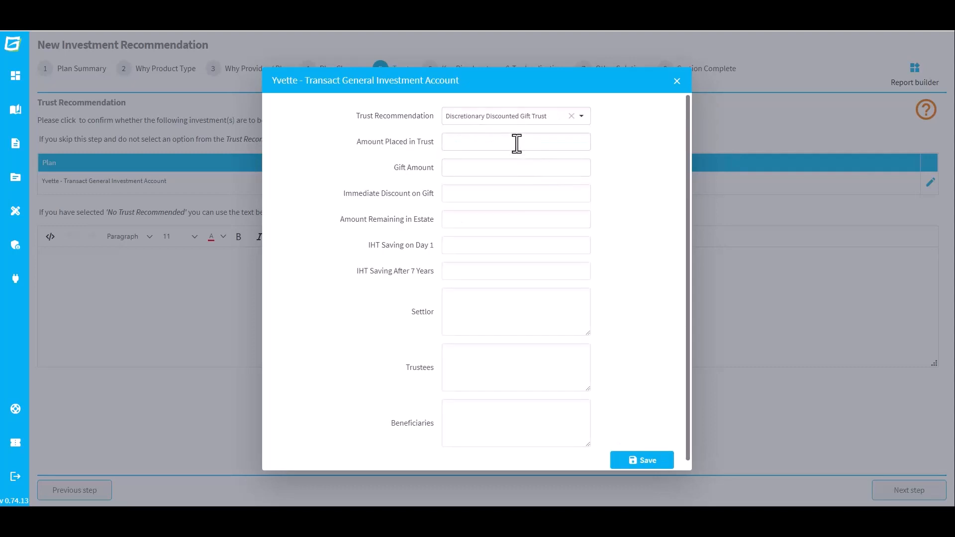
{"action": "type", "text": "90000"}
{"action": "key", "text": "Tab"}
{"action": "type", "text": "900,000"}
{"action": "key", "text": "Tab"}
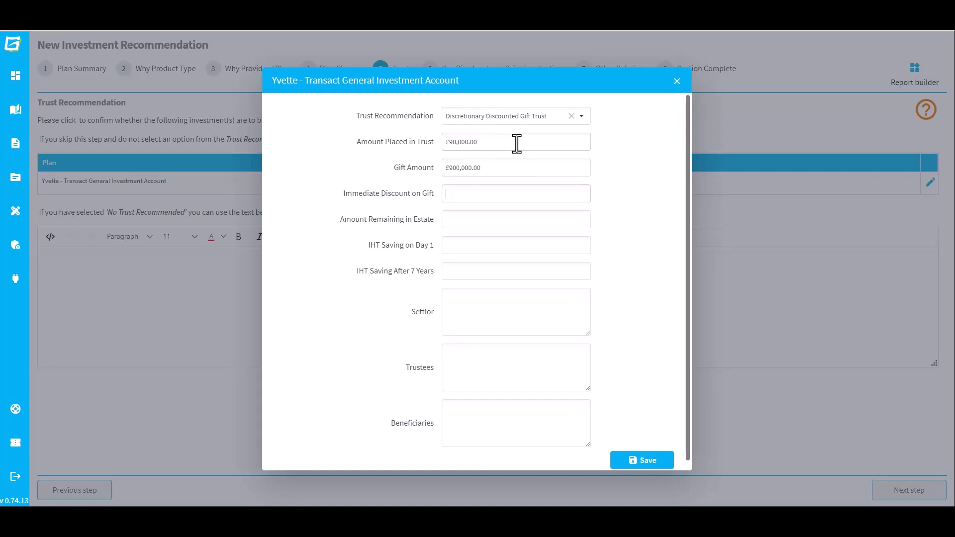
{"action": "type", "text": "35000"}
{"action": "key", "text": "Tab"}
{"action": "type", "text": "55,000"}
{"action": "key", "text": "Tab"}
{"action": "type", "text": "14000"}
{"action": "key", "text": "Tab"}
{"action": "type", "text": "36000"}
Enter the two settlors, three trustees and 'All children and grandchildren.' as beneficiaries, then save.
{"action": "key", "text": "Tab"}
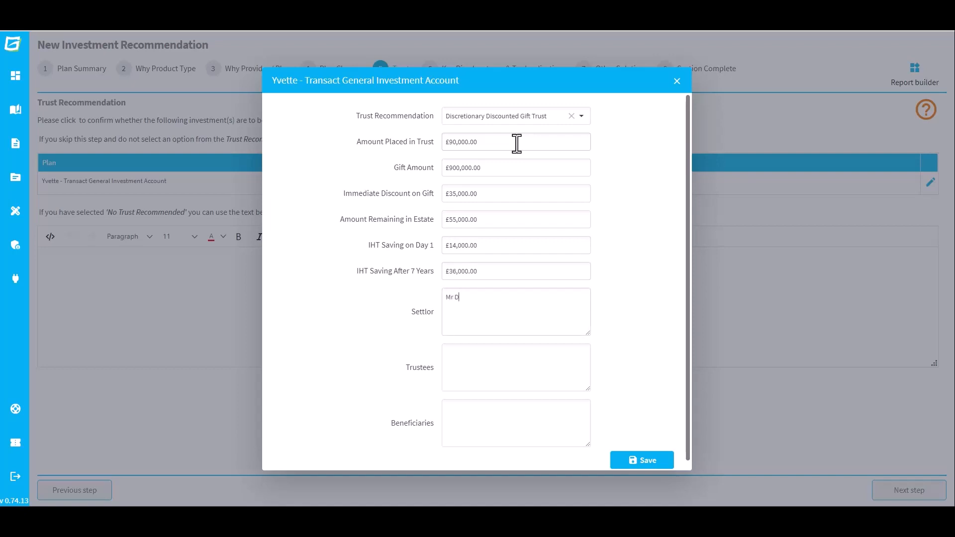
{"action": "key", "text": "Return"}
{"action": "key", "text": "Tab"}
{"action": "key", "text": "Return"}
{"action": "key", "text": "Return"}
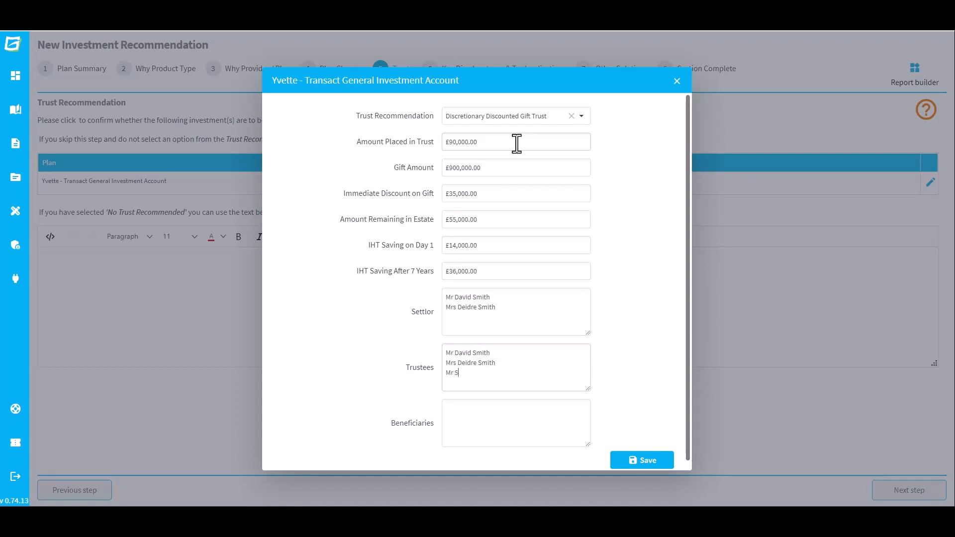
{"action": "key", "text": "Tab"}
{"action": "type", "text": "All children and grandchildren"}
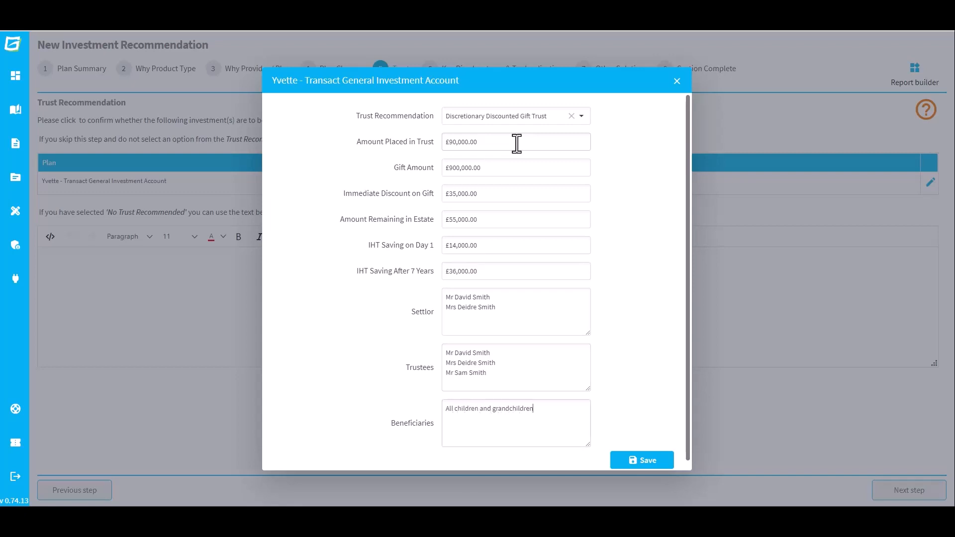
{"action": "type", "text": "."}
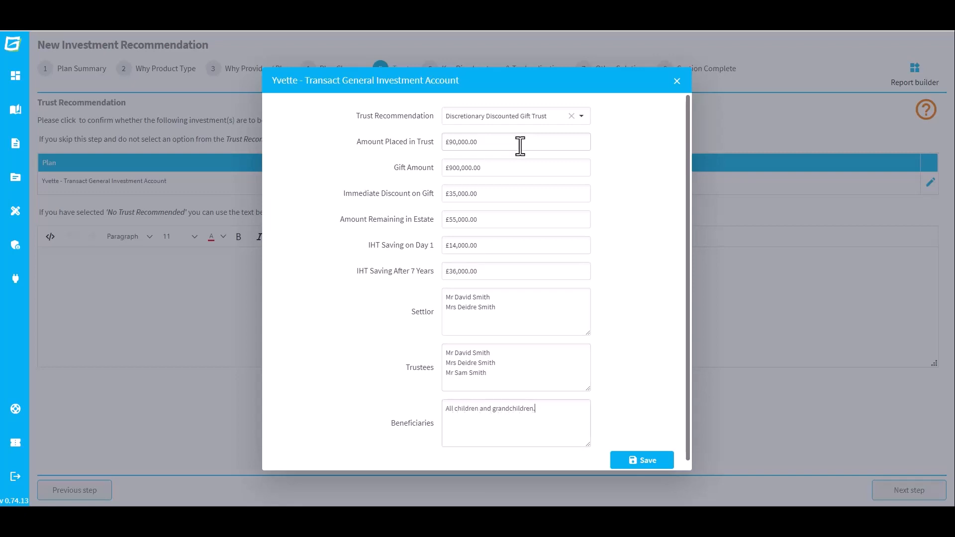
{"action": "left_click", "coordinate": [661, 460]}
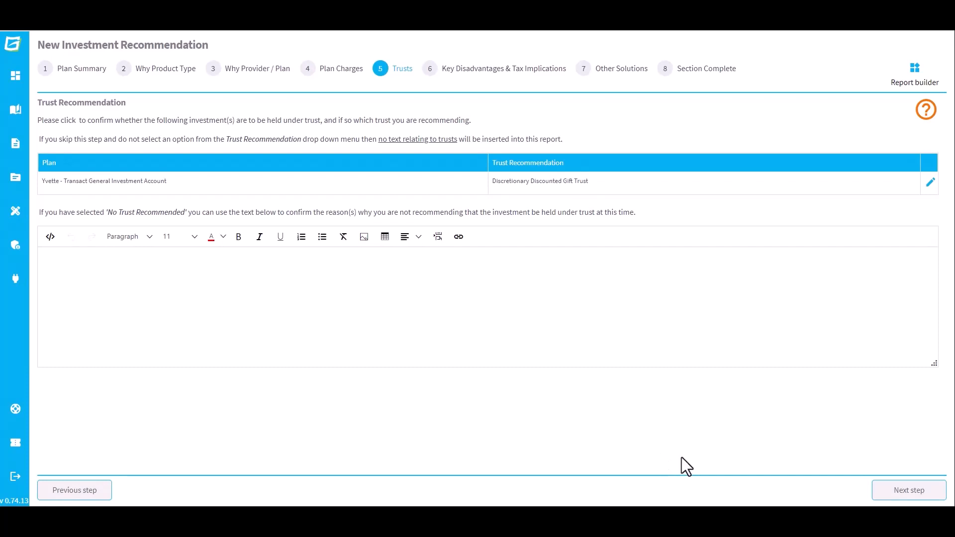
{"action": "left_click", "coordinate": [907, 498]}
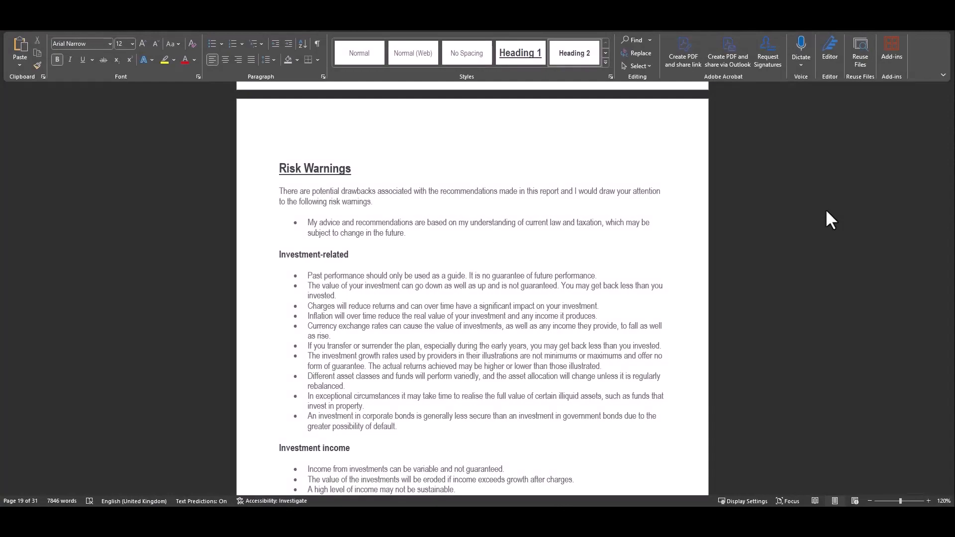
Scroll through the Risk Warnings pages of the Word report.
{"action": "scroll", "coordinate": [824, 207], "scroll_direction": "down", "scroll_amount": 15}
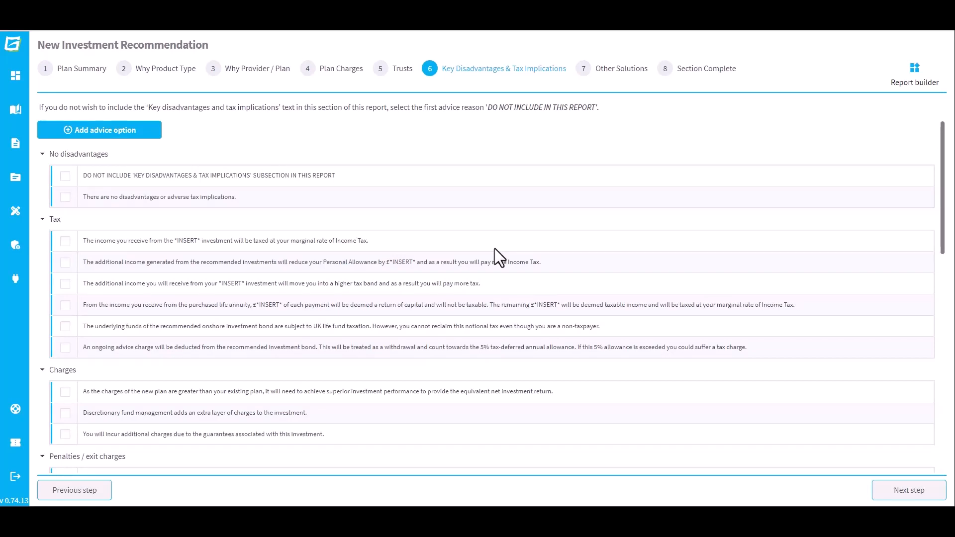
Tick the income tax disadvantage and replace its *INSERT* placeholder with 'General Investment Account'.
{"action": "left_click", "coordinate": [65, 241]}
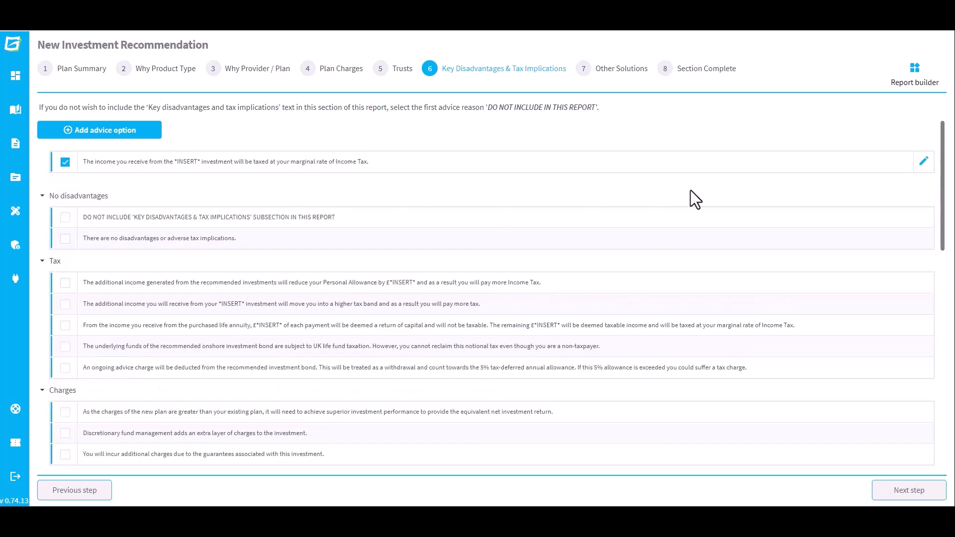
{"action": "left_click", "coordinate": [923, 162]}
{"action": "left_click_drag", "start_coordinate": [393, 251], "coordinate": [324, 251]}
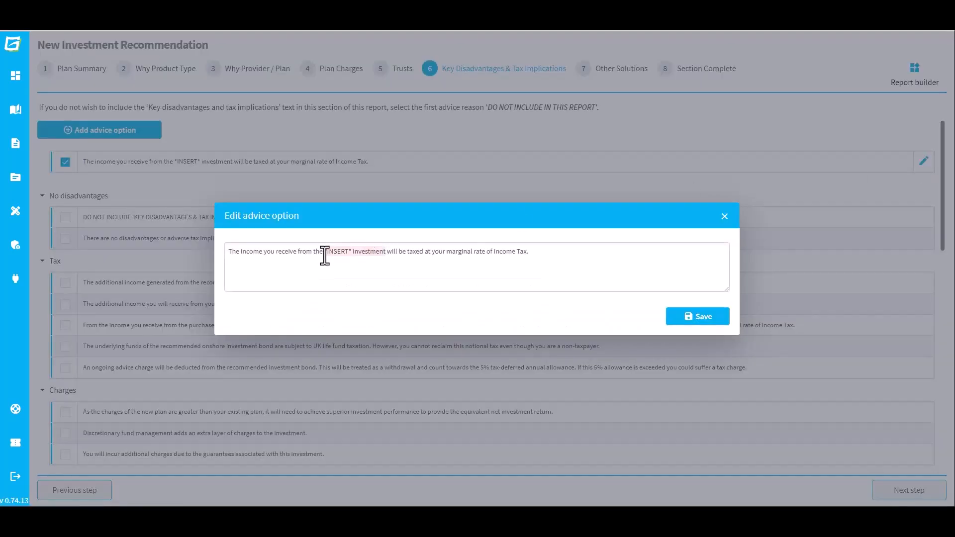
{"action": "key", "text": "BackSpace"}
{"action": "type", "text": "General Investment Account"}
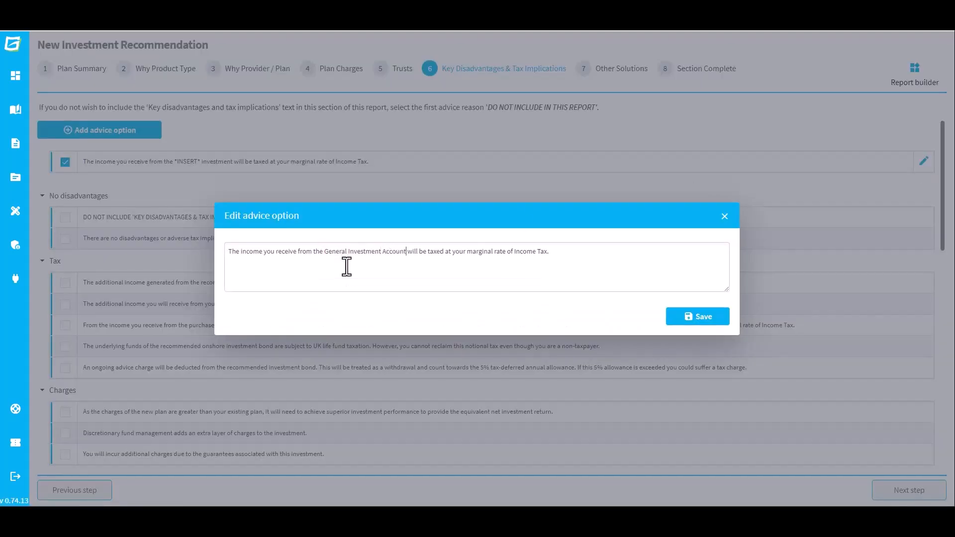
{"action": "left_click", "coordinate": [701, 318]}
Add a disadvantage about the new plan's higher charges, saved to the Charges library category.
{"action": "left_click", "coordinate": [155, 131]}
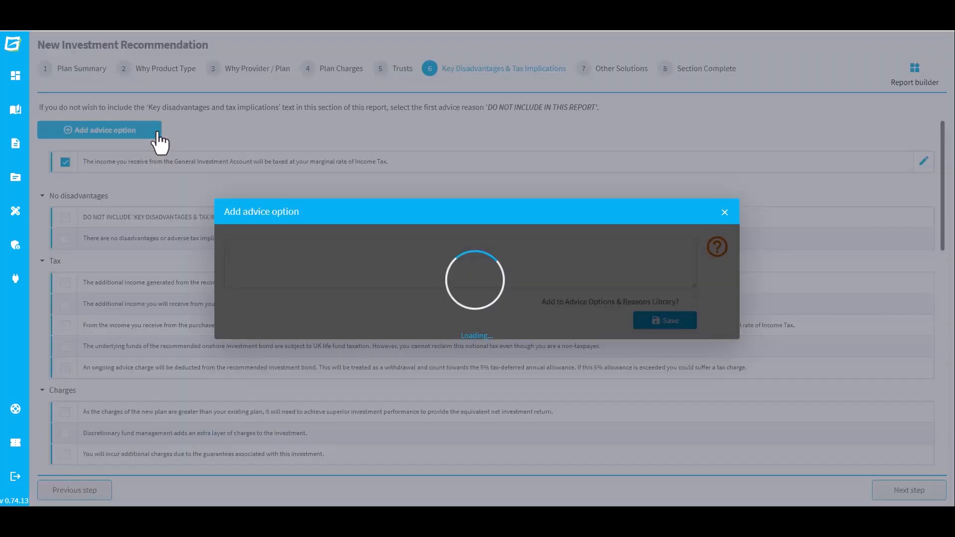
{"action": "type", "text": "As the charges of the new plan are greater than your existing plan, it will need to ach"}
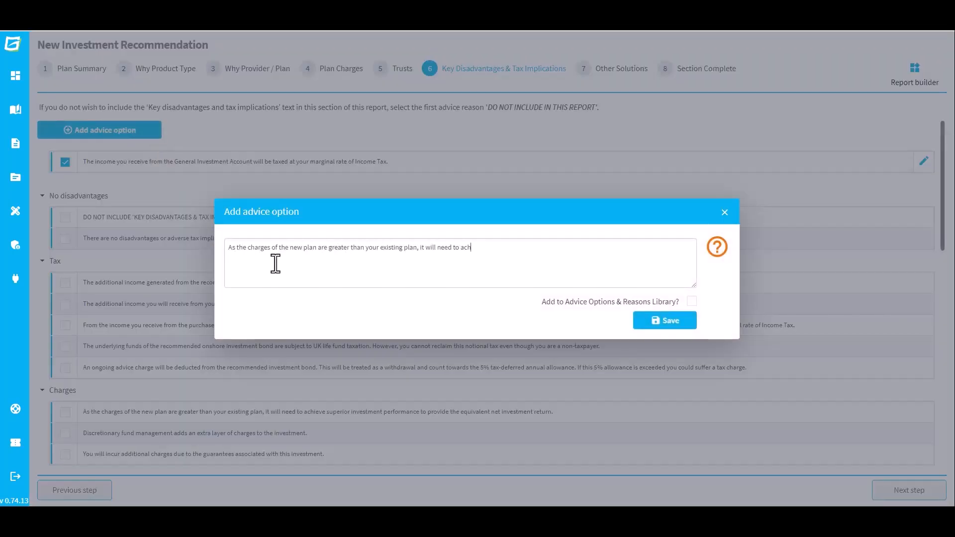
{"action": "type", "text": "ieve superior investment performance to provide the equivalent net investment return."}
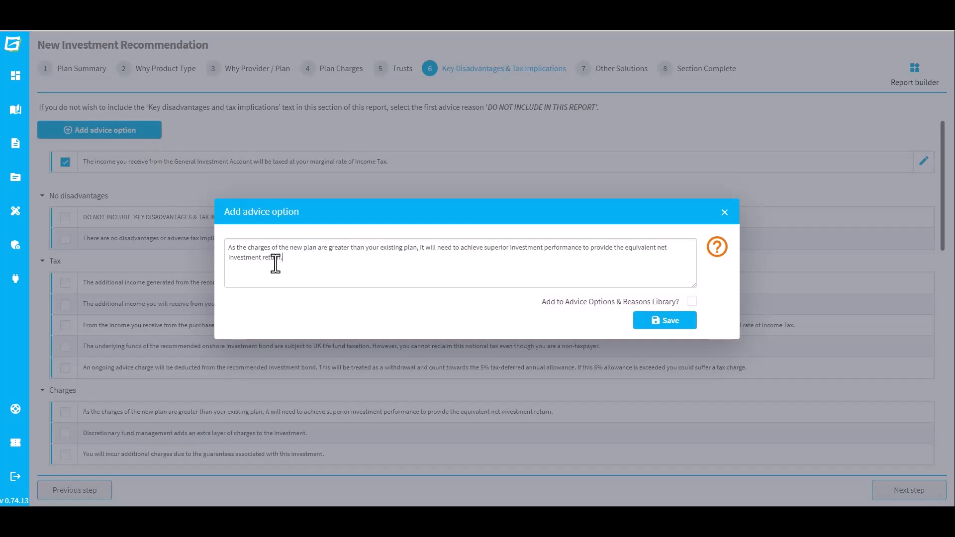
{"action": "left_click", "coordinate": [691, 301]}
{"action": "left_click", "coordinate": [693, 313]}
{"action": "left_click", "coordinate": [668, 345]}
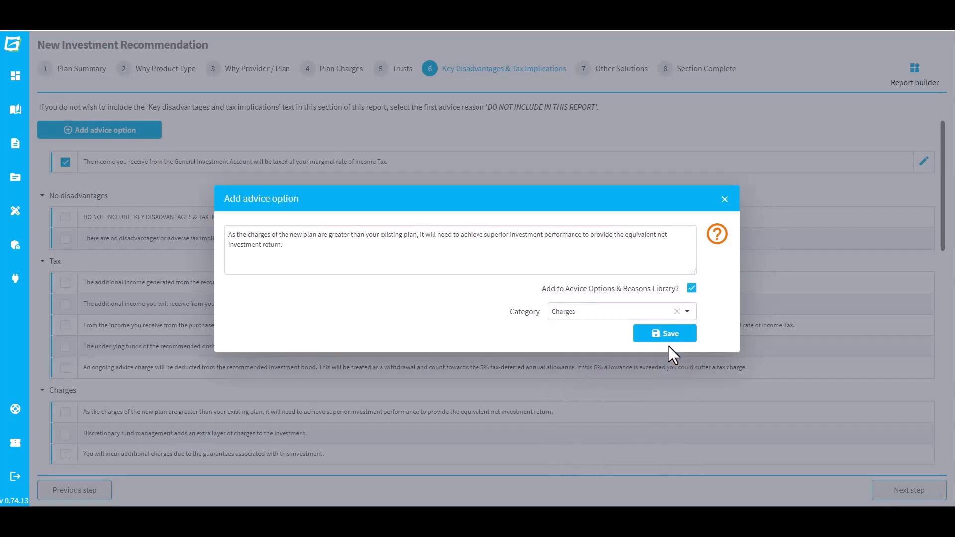
{"action": "left_click", "coordinate": [668, 334]}
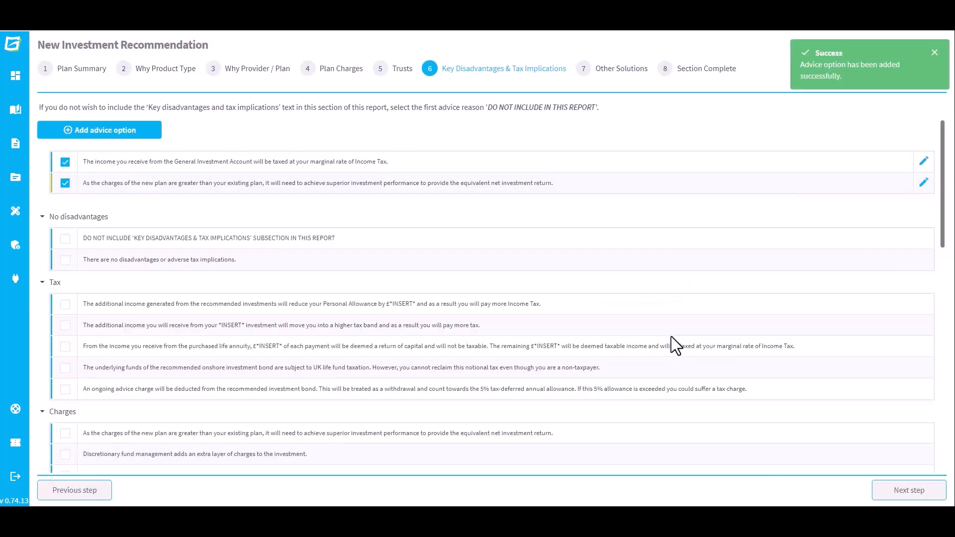
{"action": "left_click", "coordinate": [882, 491]}
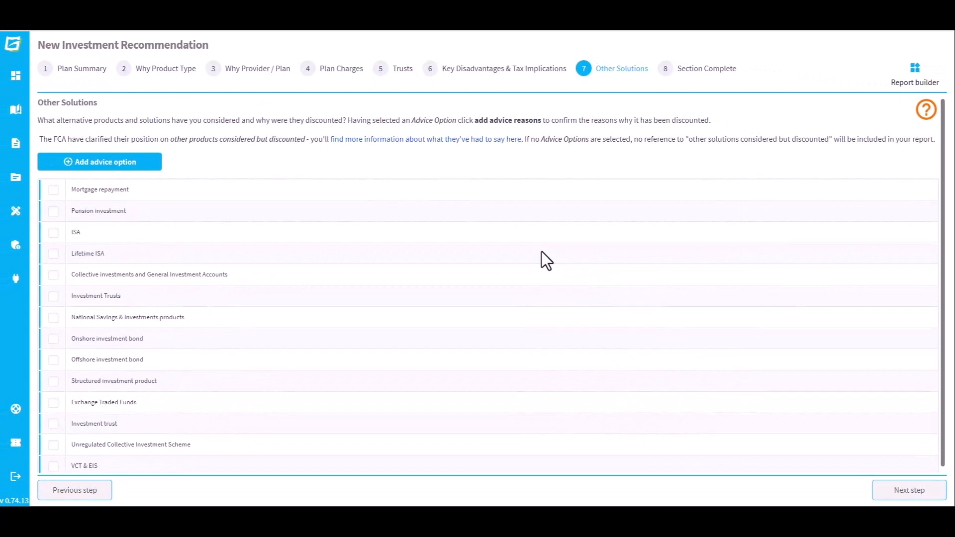
Tick Mortgage repayment with retained access, early repayment penalty and robust repayment plans reasons.
{"action": "left_click", "coordinate": [53, 190]}
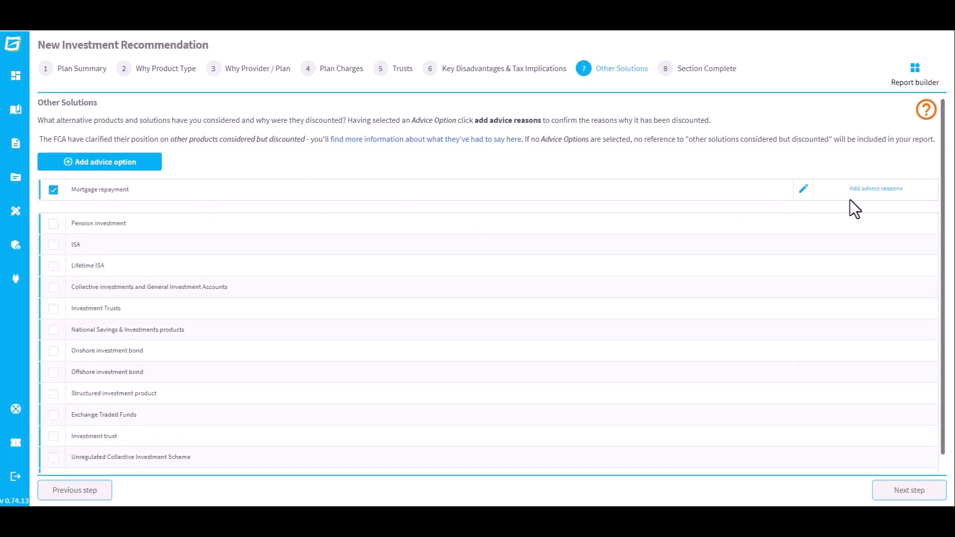
{"action": "left_click", "coordinate": [874, 189]}
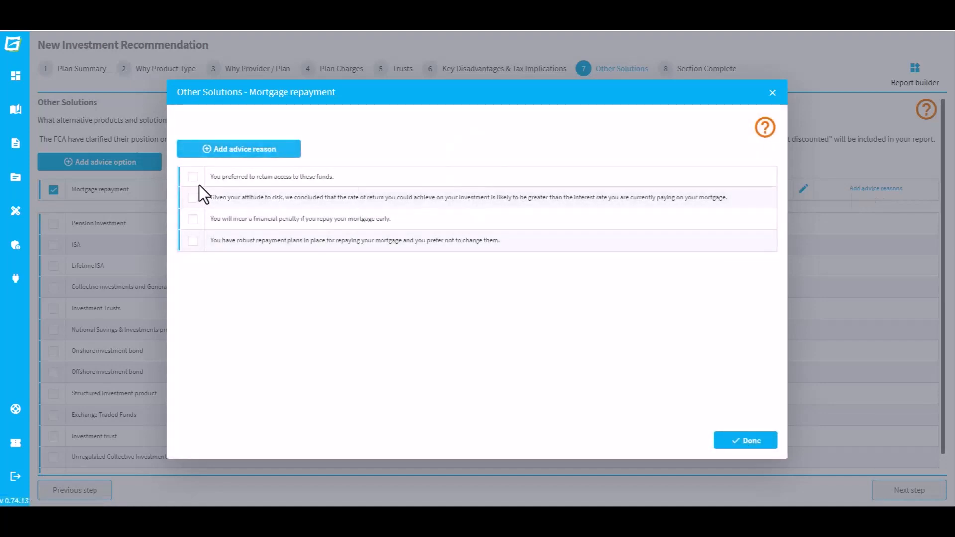
{"action": "left_click", "coordinate": [193, 177]}
{"action": "left_click", "coordinate": [193, 231]}
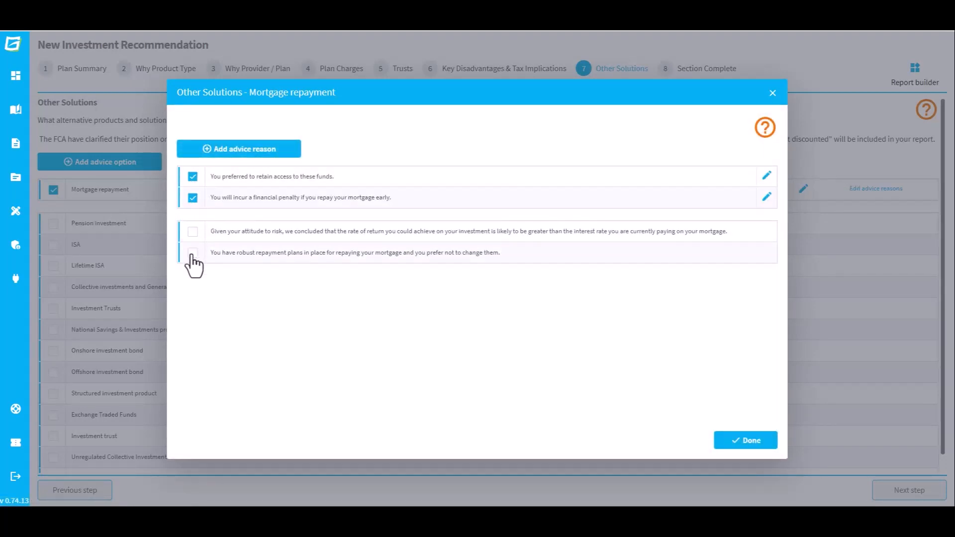
{"action": "left_click", "coordinate": [192, 253]}
{"action": "left_click", "coordinate": [745, 442]}
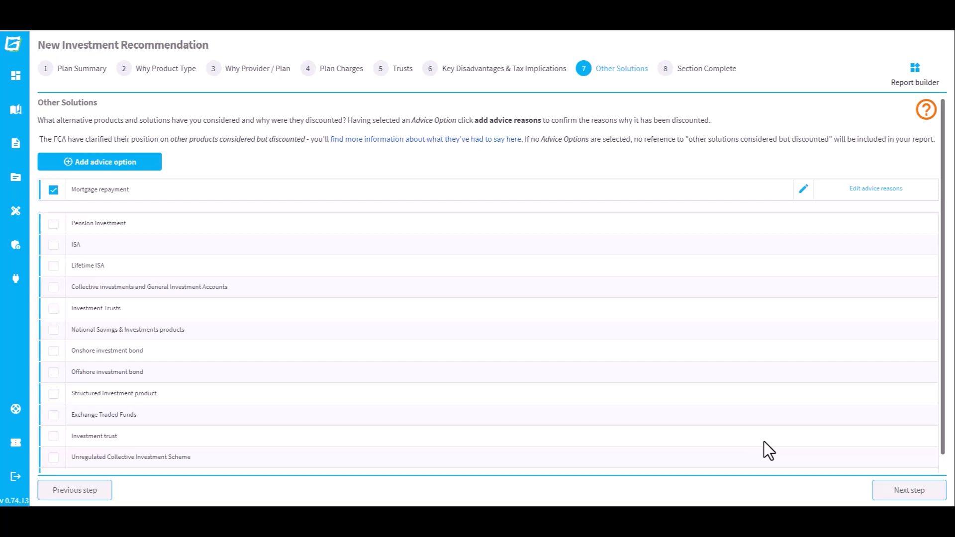
{"action": "left_click", "coordinate": [884, 490]}
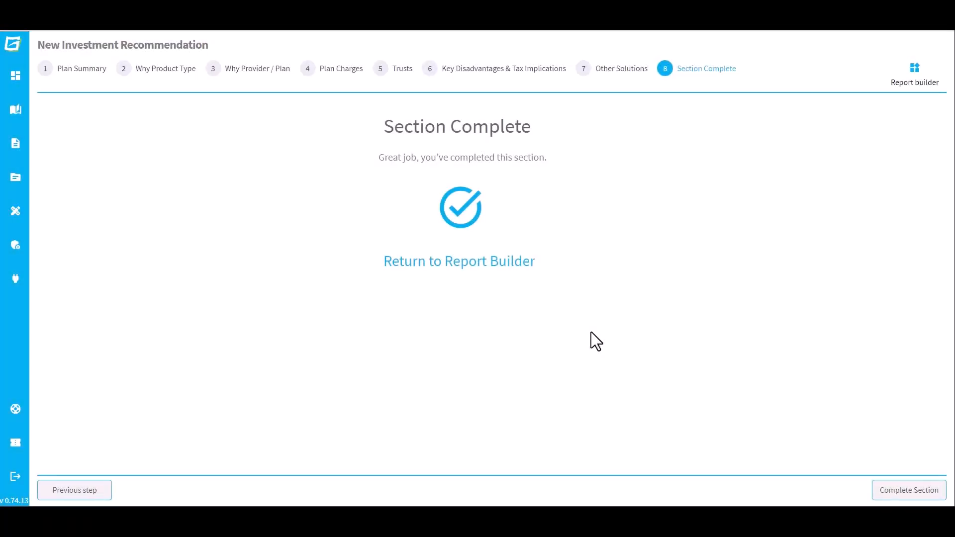
Return to the Report Builder, where New Investment Recommendation now shows as complete.
{"action": "left_click", "coordinate": [516, 268]}
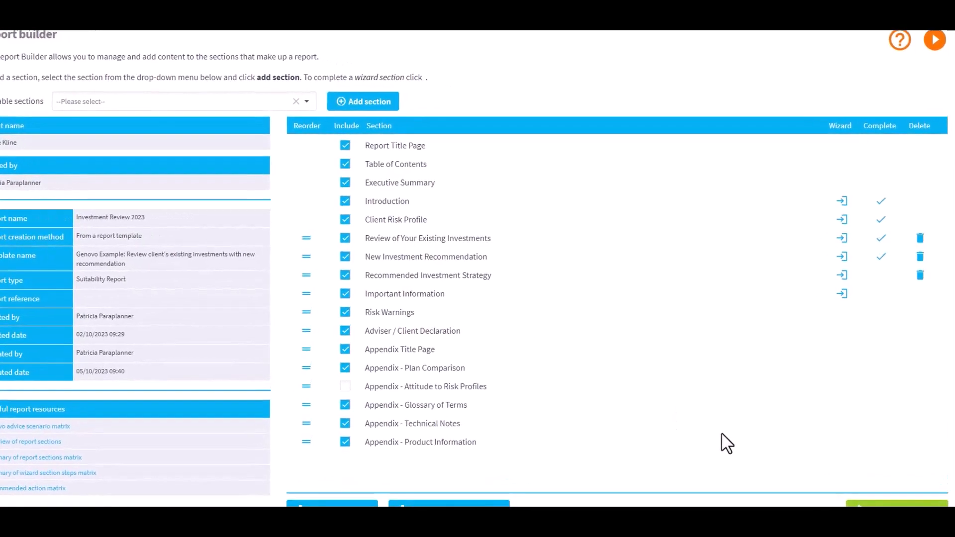